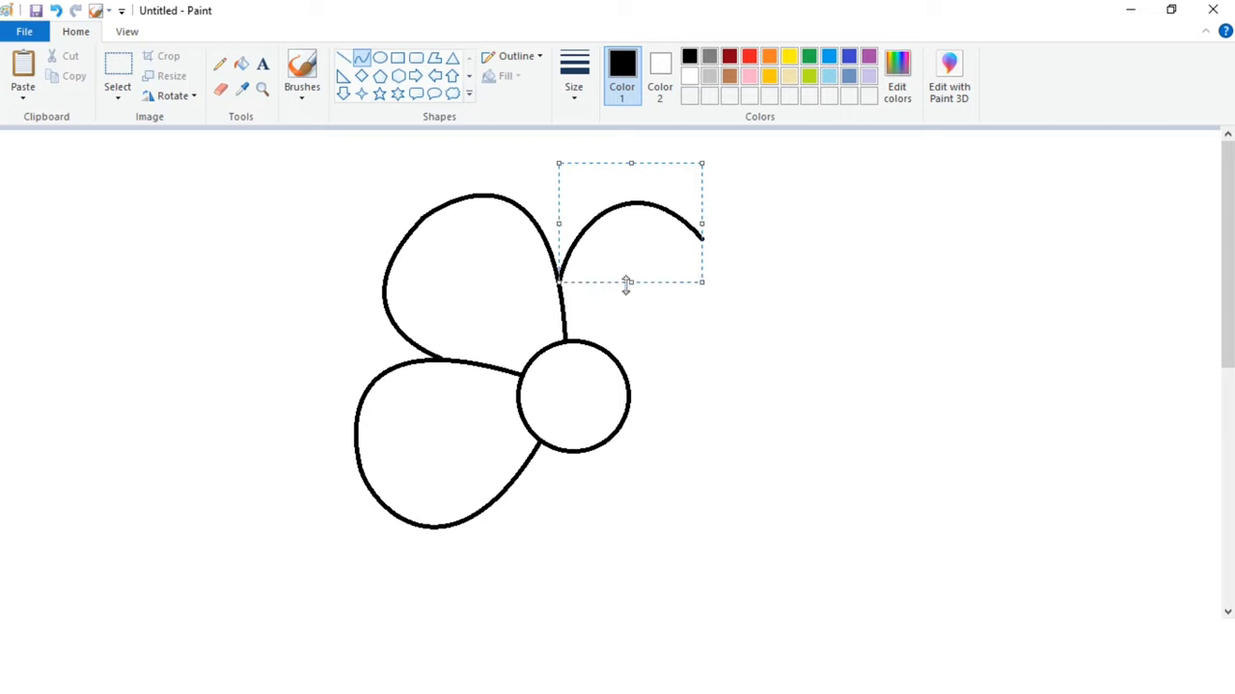
Close the upper-right petal with a curve to the centre circle and draw the lower-right petal's outer edge
mouse_move(703, 234)
left_mouse_down()
mouse_move(681, 344)
mouse_move(627, 378)
left_mouse_up()
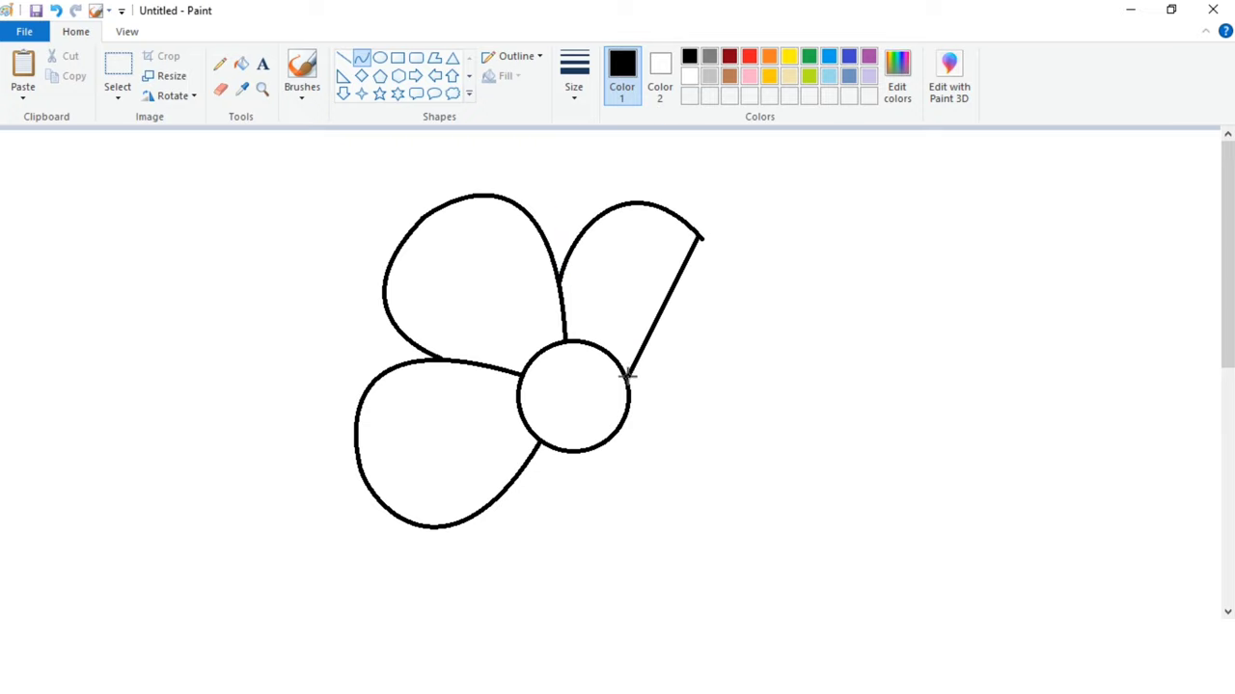
mouse_move(714, 321)
left_mouse_down()
mouse_move(726, 268)
mouse_move(730, 353)
mouse_move(749, 351)
mouse_move(679, 358)
mouse_move(784, 463)
left_mouse_up()
left_click_drag(783, 364, 797, 374)
left_click_drag(609, 441, 783, 461)
left_click(676, 516)
left_click_drag(679, 519, 741, 560)
key("ctrl+z")
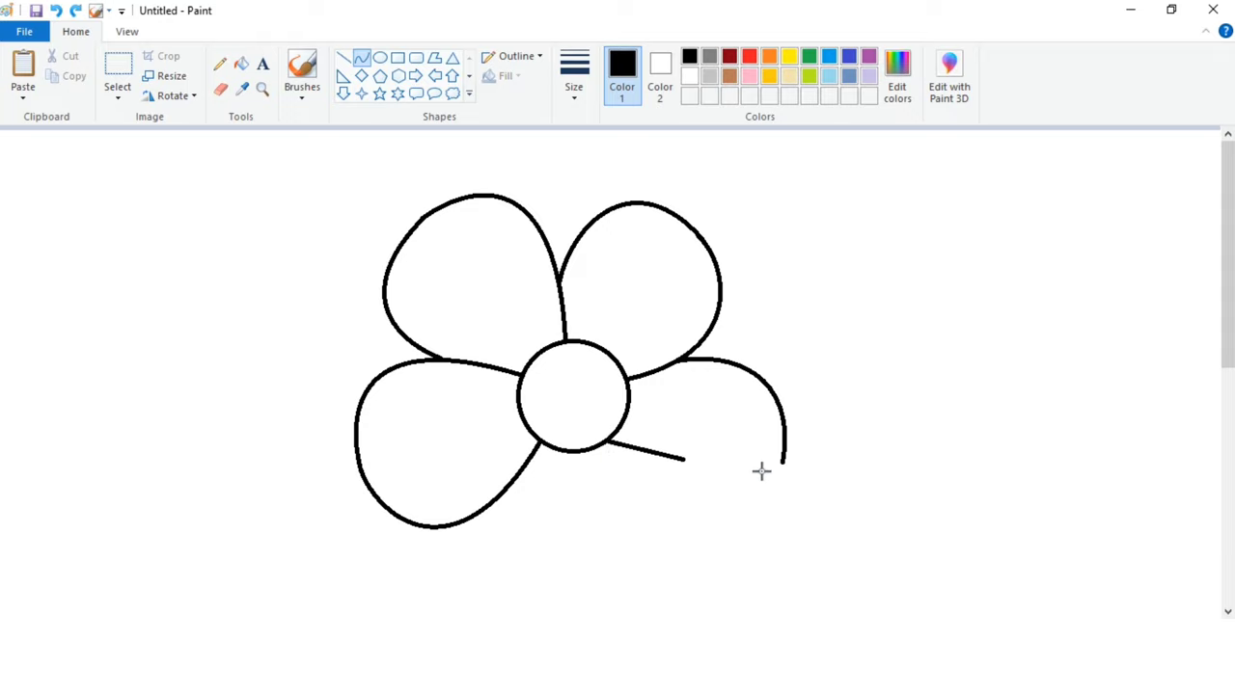
Close the lower-right petal with a curve from the centre circle and draw a fifth petal directly below the circle
left_click_drag(761, 472, 782, 465)
left_click_drag(733, 528, 746, 568)
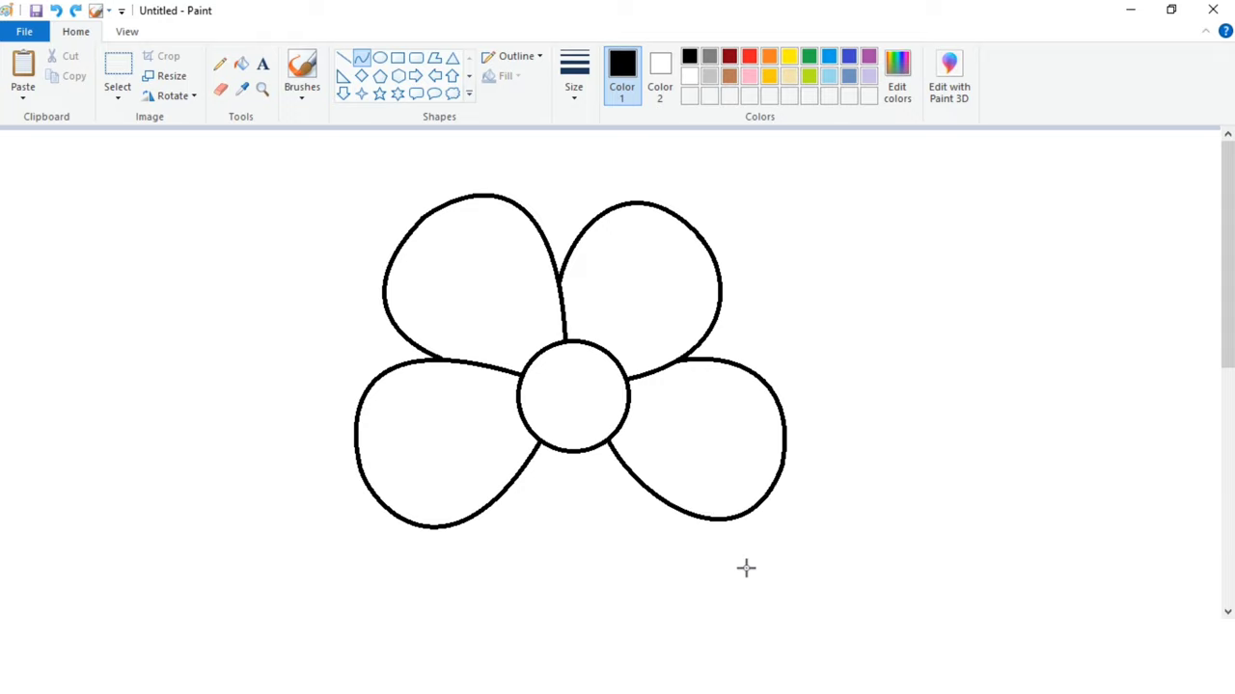
scroll(771, 494, "down", 2)
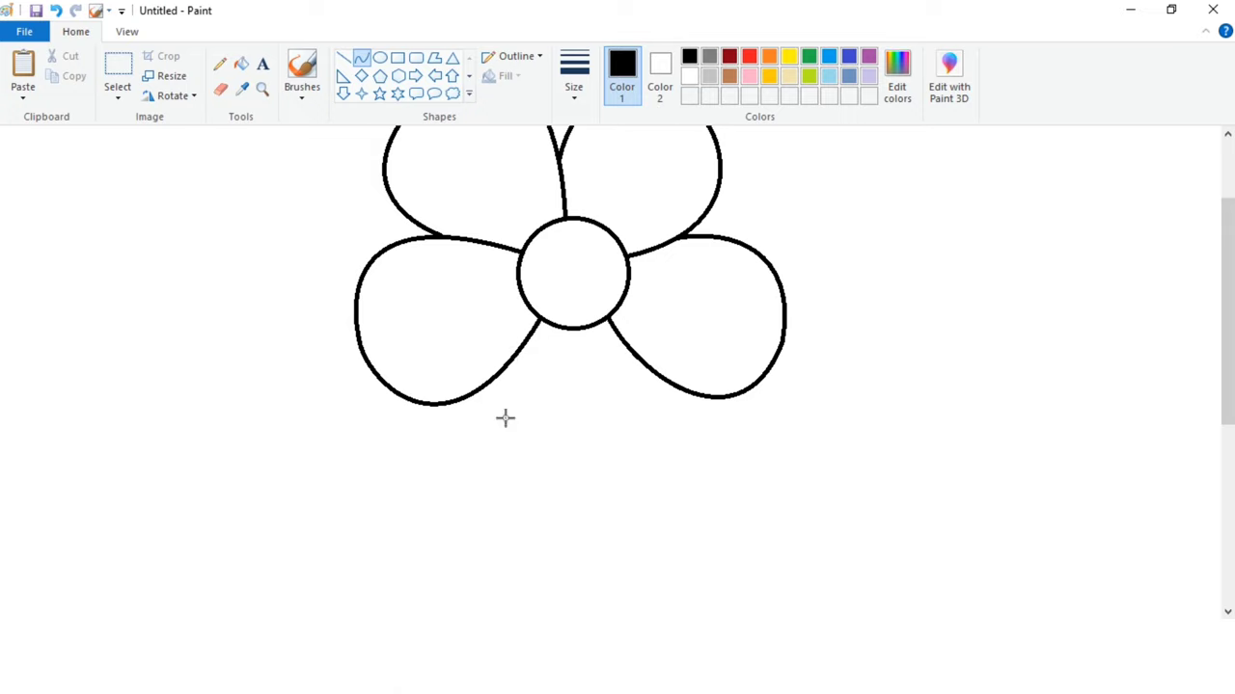
left_click_drag(512, 359, 584, 493)
left_click_drag(516, 444, 474, 492)
mouse_move(582, 494)
left_mouse_down()
mouse_move(640, 358)
mouse_move(628, 493)
mouse_move(689, 445)
mouse_move(694, 455)
left_mouse_up()
scroll(760, 445, "up", 2)
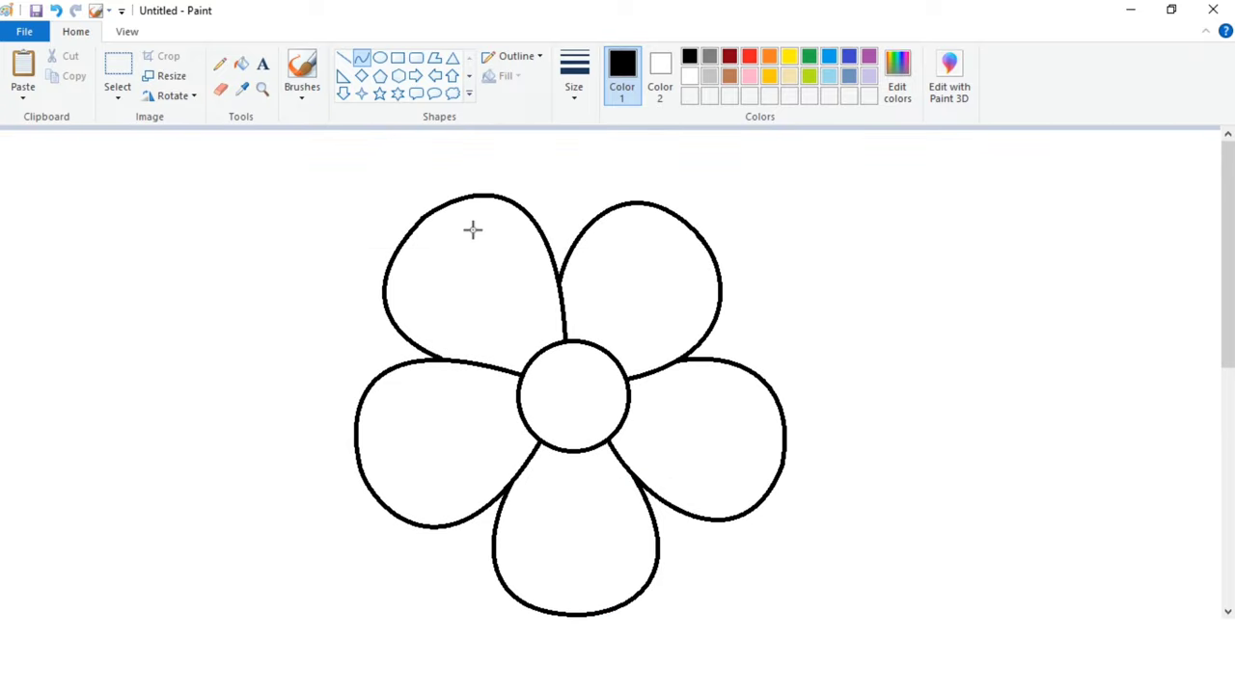
Draw a long stem below the flower from two nearly parallel curves bowed to the left
scroll(471, 228, "down", 2)
left_click(127, 31)
left_click(60, 75)
mouse_move(570, 311)
left_mouse_down()
mouse_move(549, 549)
mouse_move(563, 573)
left_mouse_up()
mouse_move(564, 444)
left_mouse_down()
mouse_move(534, 414)
mouse_move(515, 471)
mouse_move(515, 460)
mouse_move(576, 569)
left_mouse_up()
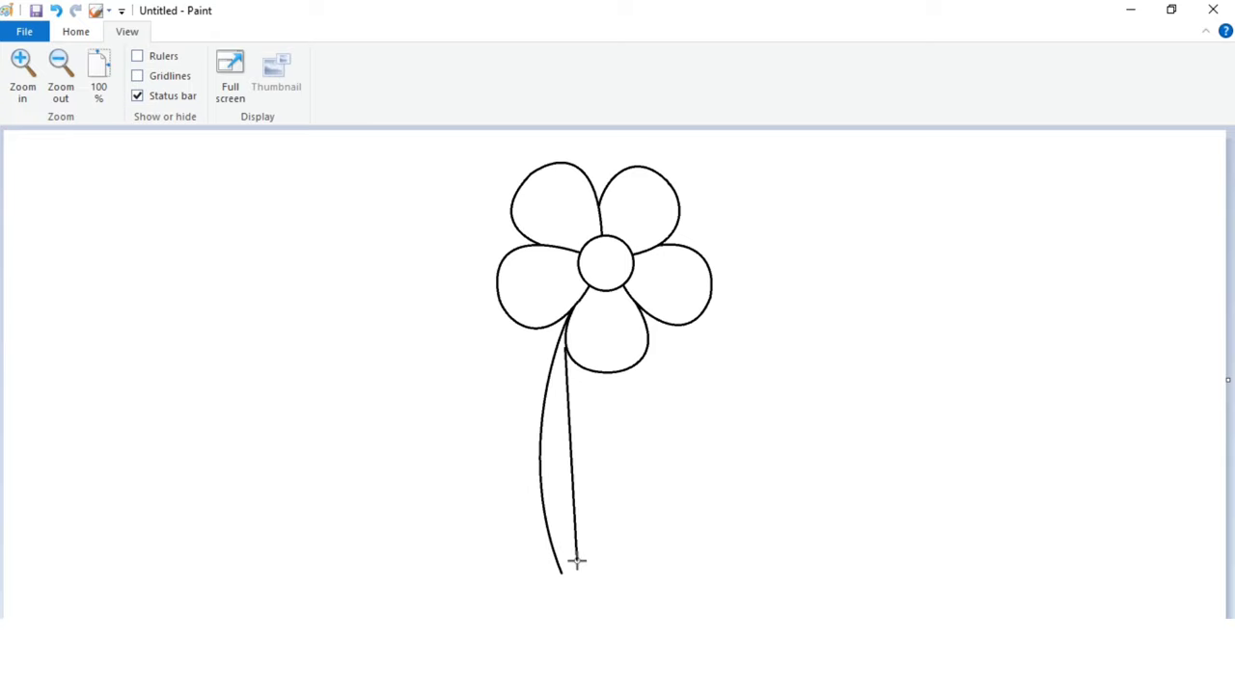
mouse_move(573, 472)
left_mouse_down()
mouse_move(560, 443)
mouse_move(536, 478)
left_mouse_up()
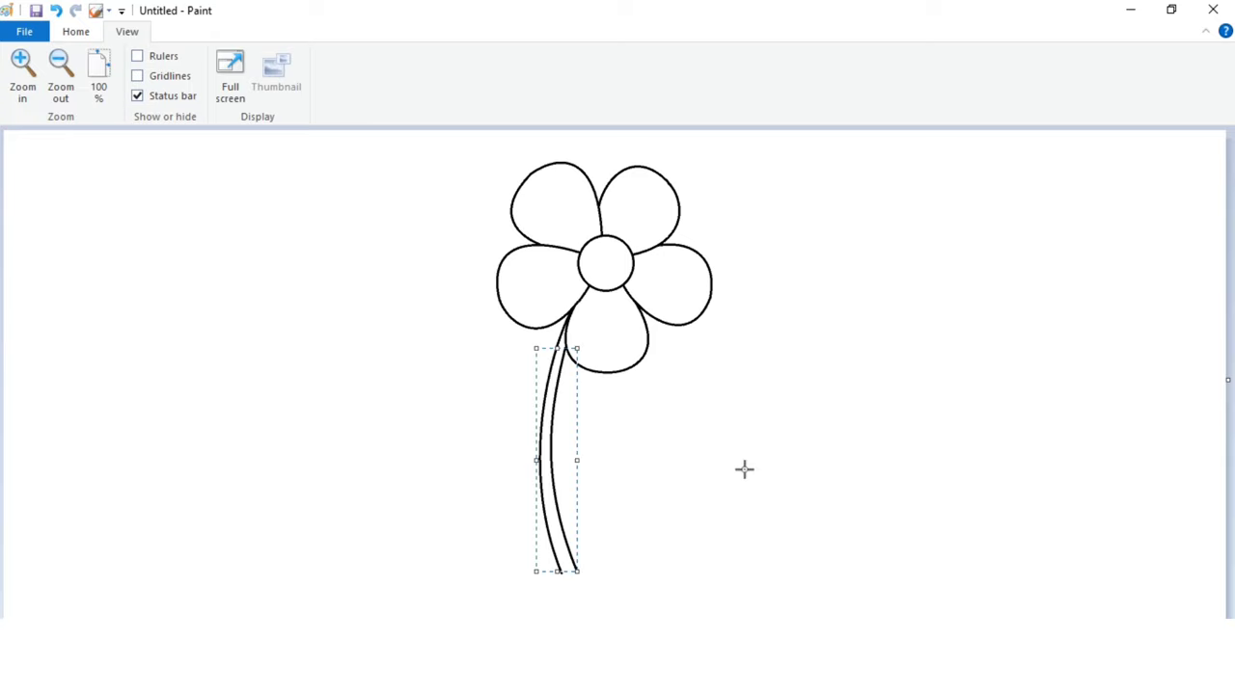
Draw a pointed leaf with a central vein growing up and left from the middle of the stem
left_click_drag(520, 375, 537, 422)
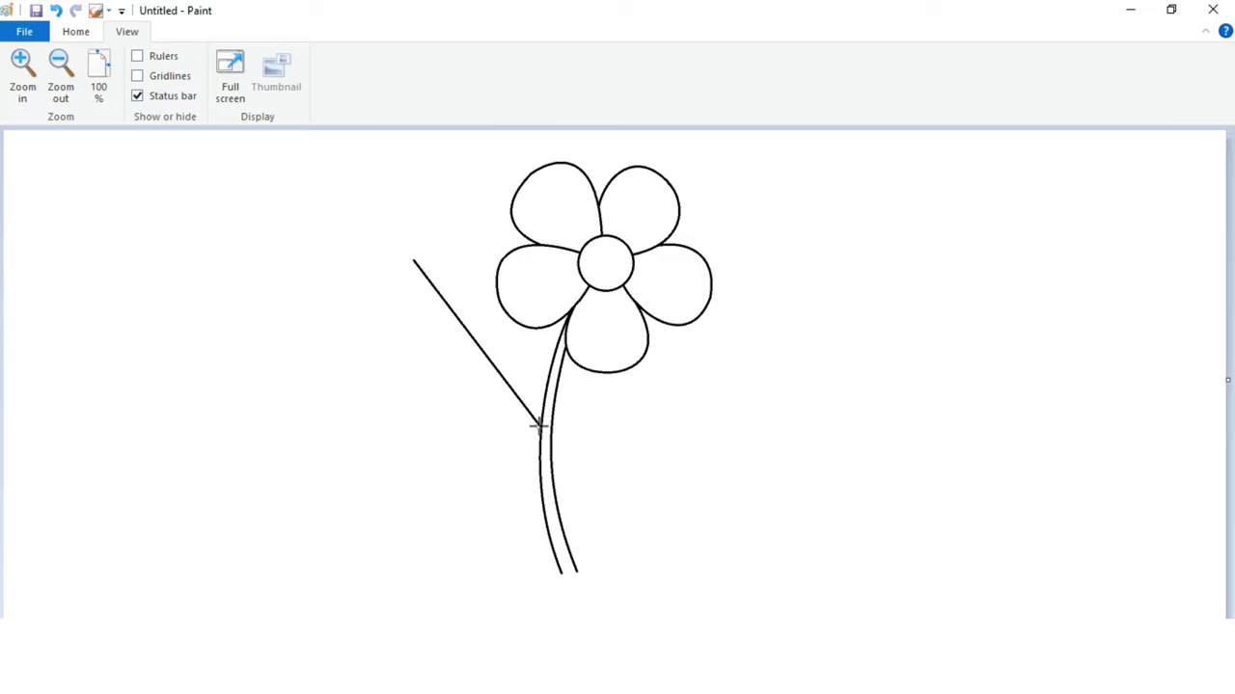
left_click_drag(435, 298, 541, 287)
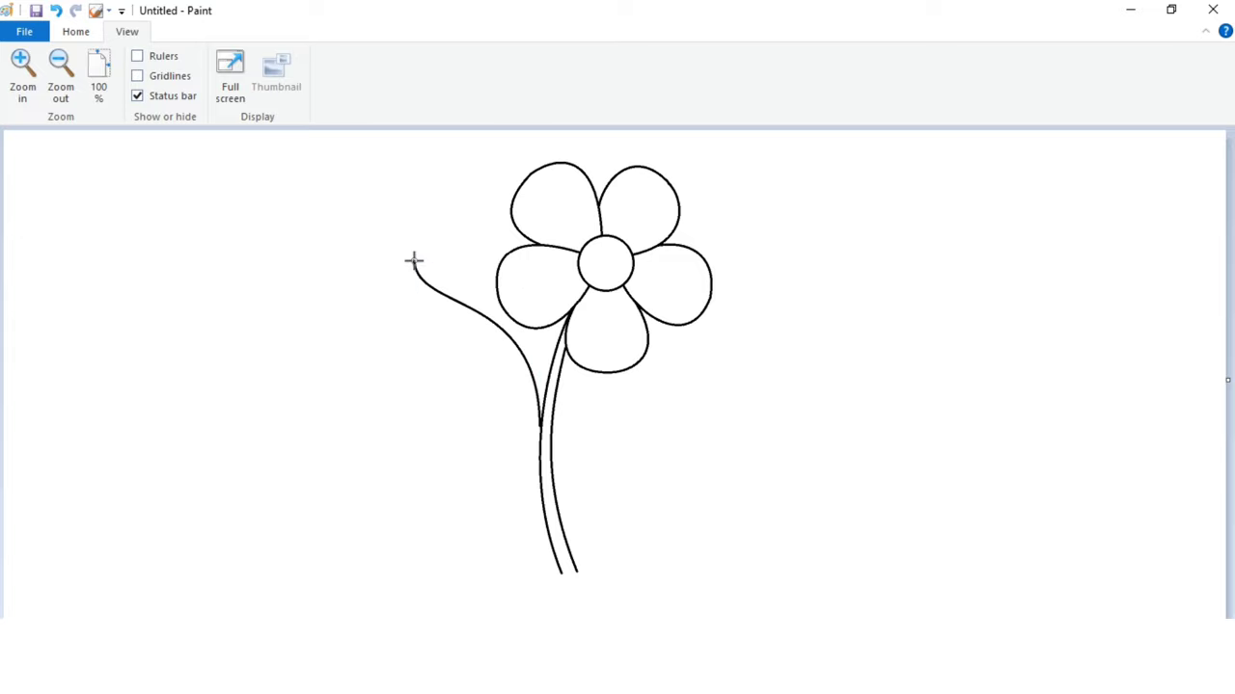
mouse_move(413, 260)
left_mouse_down()
mouse_move(541, 433)
mouse_move(435, 350)
mouse_move(356, 338)
mouse_move(413, 267)
mouse_move(538, 435)
mouse_move(416, 309)
mouse_move(460, 378)
mouse_move(499, 402)
mouse_move(505, 375)
mouse_move(483, 362)
mouse_move(490, 378)
left_mouse_up()
mouse_move(435, 307)
left_mouse_down()
mouse_move(538, 433)
mouse_move(490, 377)
mouse_move(509, 349)
left_mouse_up()
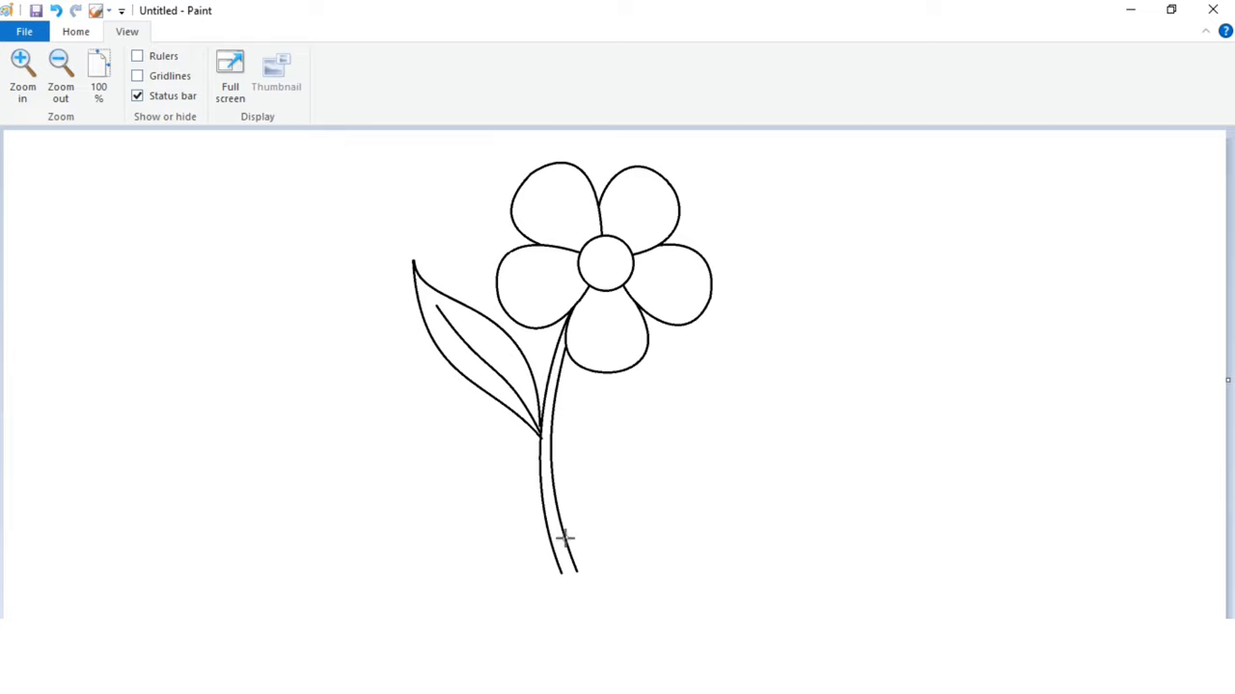
key("ctrl+z")
left_click_drag(567, 543, 704, 383)
left_click_drag(579, 484, 616, 496)
left_click_drag(610, 451, 703, 386)
key("ctrl+z")
left_click_drag(646, 435, 555, 414)
key("ctrl+z")
Draw the outline of a pointed leaf growing up and right from the lower end of the stem, using two S-curves
left_click_drag(567, 544, 703, 380)
mouse_move(636, 461)
left_mouse_down()
mouse_move(634, 435)
mouse_move(719, 408)
mouse_move(571, 557)
left_mouse_up()
left_click_drag(615, 499, 712, 461)
mouse_move(693, 471)
left_mouse_down()
mouse_move(576, 508)
mouse_move(596, 492)
left_mouse_up()
left_click(770, 459)
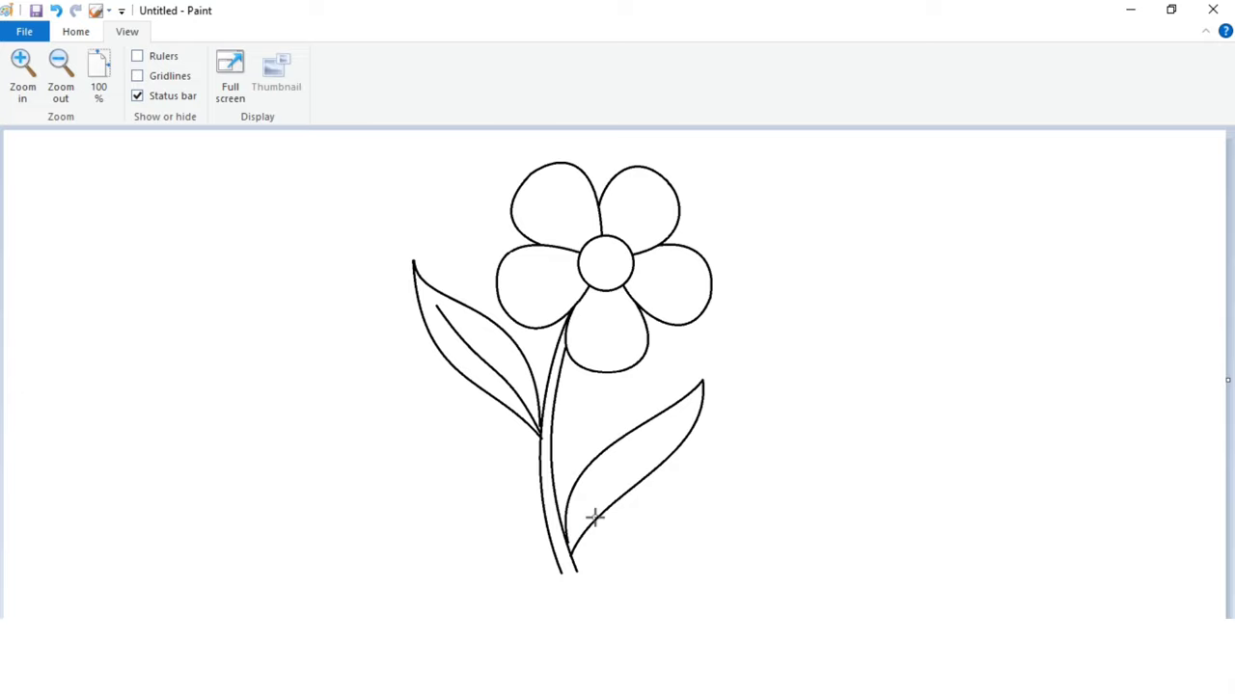
Add a curved central vein inside the right leaf, starting at its base and ending short of the tip
left_click_drag(569, 550, 672, 425)
mouse_move(606, 476)
left_mouse_down()
mouse_move(584, 474)
mouse_move(626, 469)
mouse_move(602, 467)
left_mouse_up()
left_click_drag(675, 433, 659, 433)
left_click(743, 441)
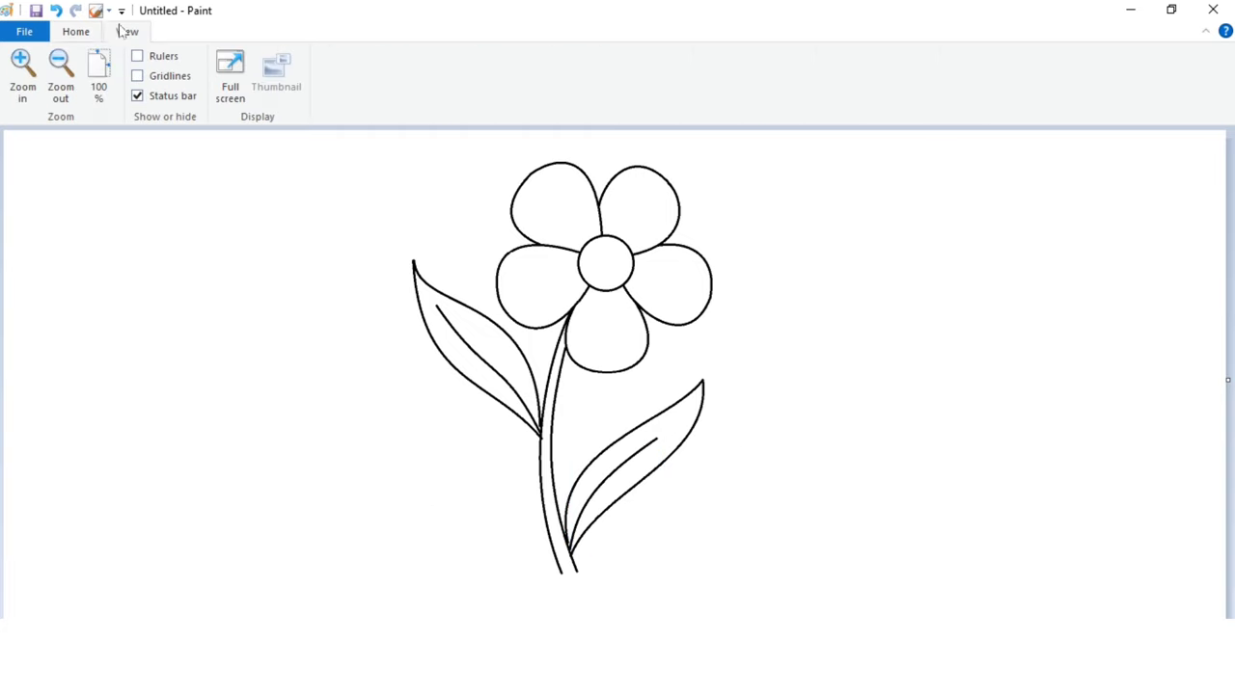
Add a short curved vein in each of the five petals, starting at the centre circle
left_click(21, 67)
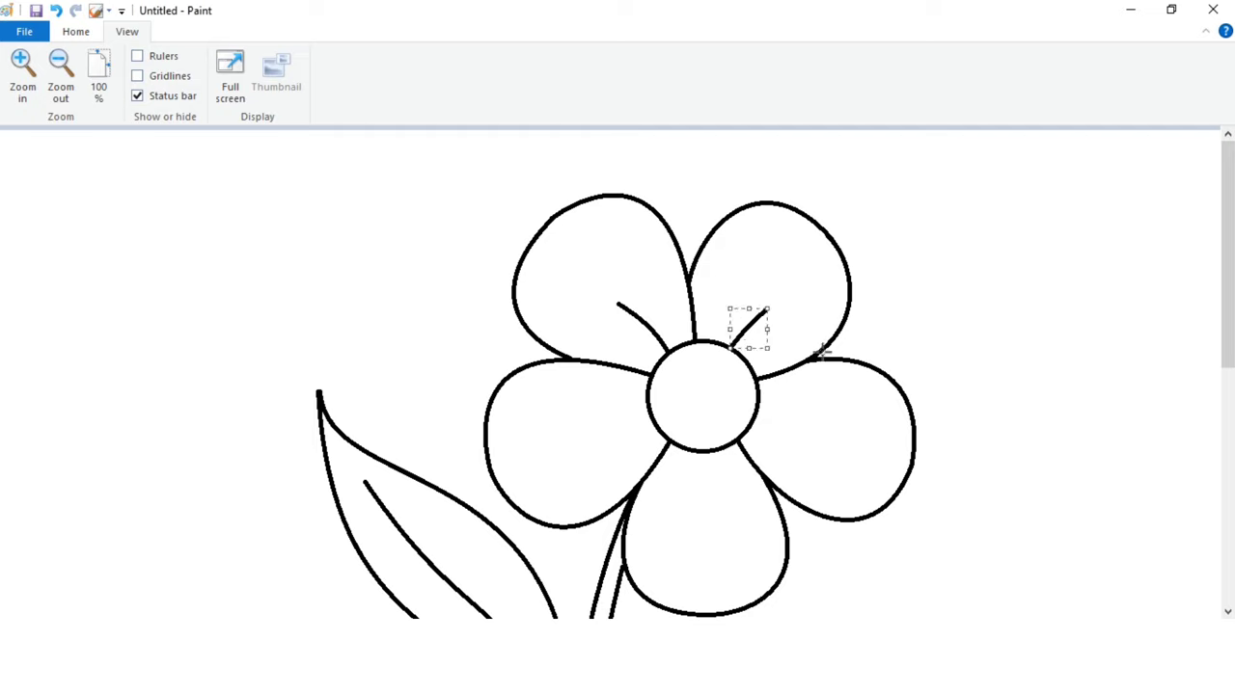
left_click_drag(790, 414, 824, 424)
mouse_move(801, 415)
left_mouse_down()
mouse_move(805, 392)
mouse_move(794, 410)
left_mouse_up()
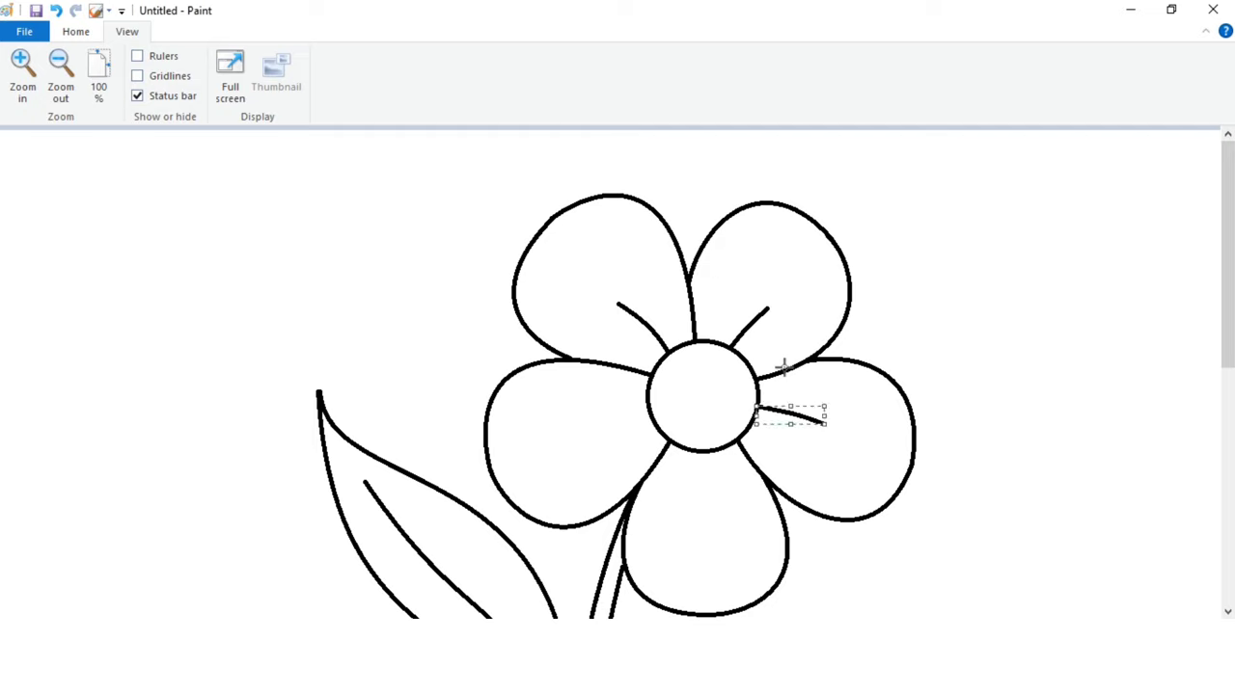
left_click_drag(707, 517, 710, 497)
left_click(61, 89)
left_click(76, 31)
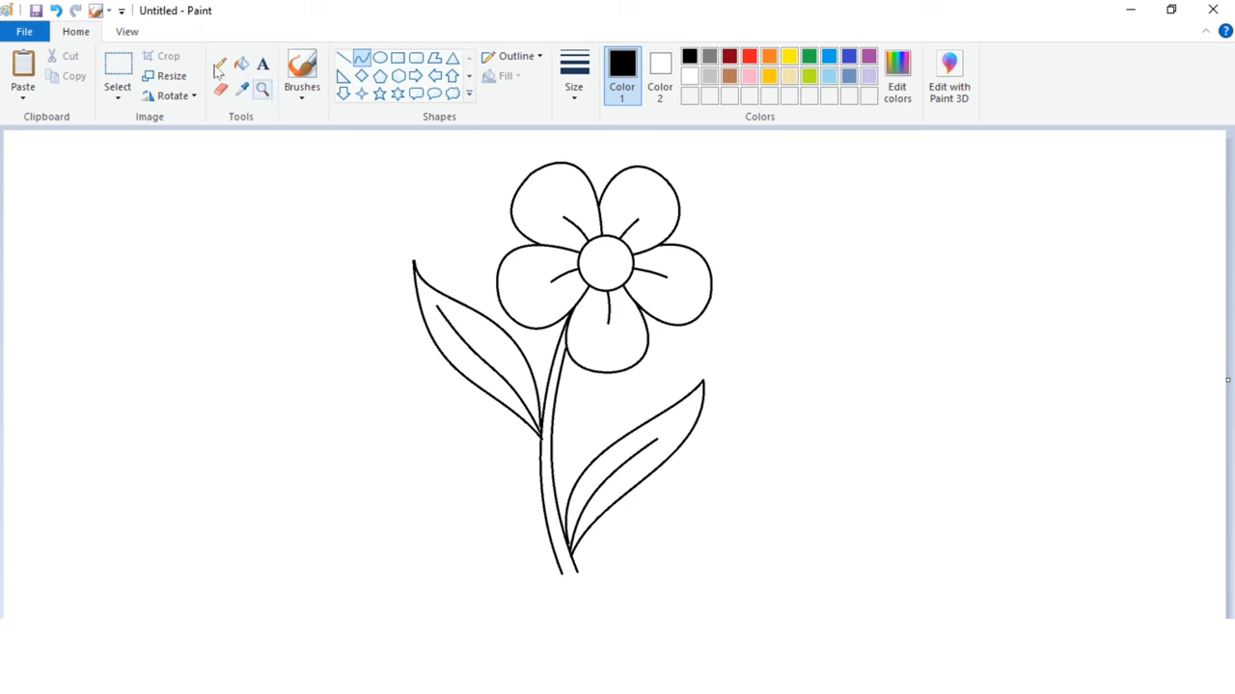
Set the drawing colour to light gray and add a shadow curve along the lower side of the upper-left petal's vein
left_click(126, 31)
left_click(22, 73)
left_click(22, 72)
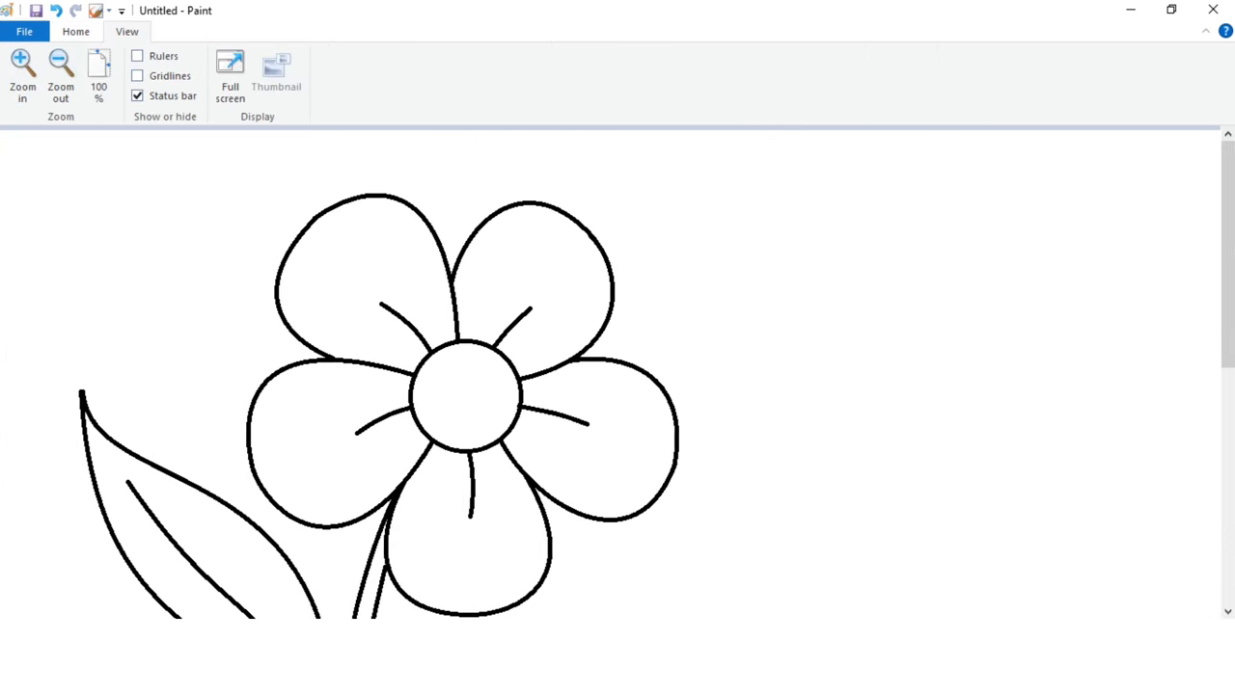
left_click(22, 73)
left_click(77, 32)
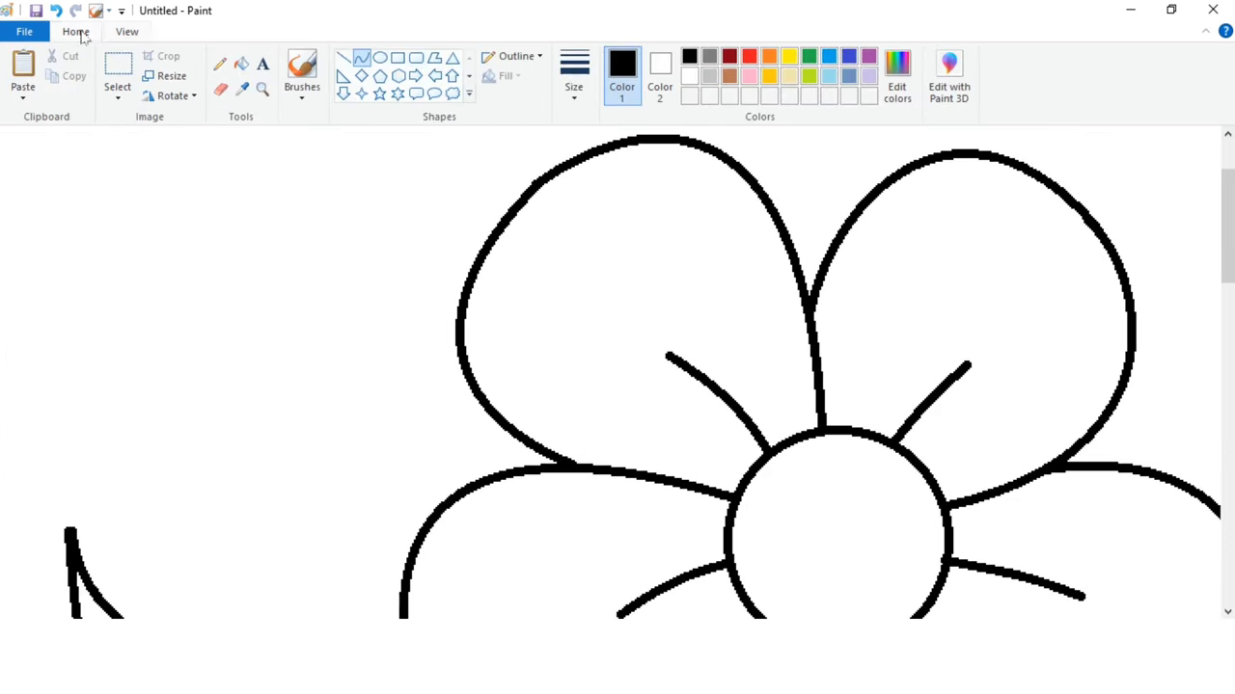
left_click(710, 78)
scroll(717, 228, "down", 3)
scroll(666, 239, "up", 1)
mouse_move(666, 234)
left_mouse_down()
mouse_move(761, 330)
mouse_move(706, 268)
left_mouse_up()
left_click(730, 283)
left_click_drag(717, 329, 715, 326)
left_click_drag(761, 283, 760, 282)
left_click_drag(668, 235, 661, 232)
left_click(684, 224)
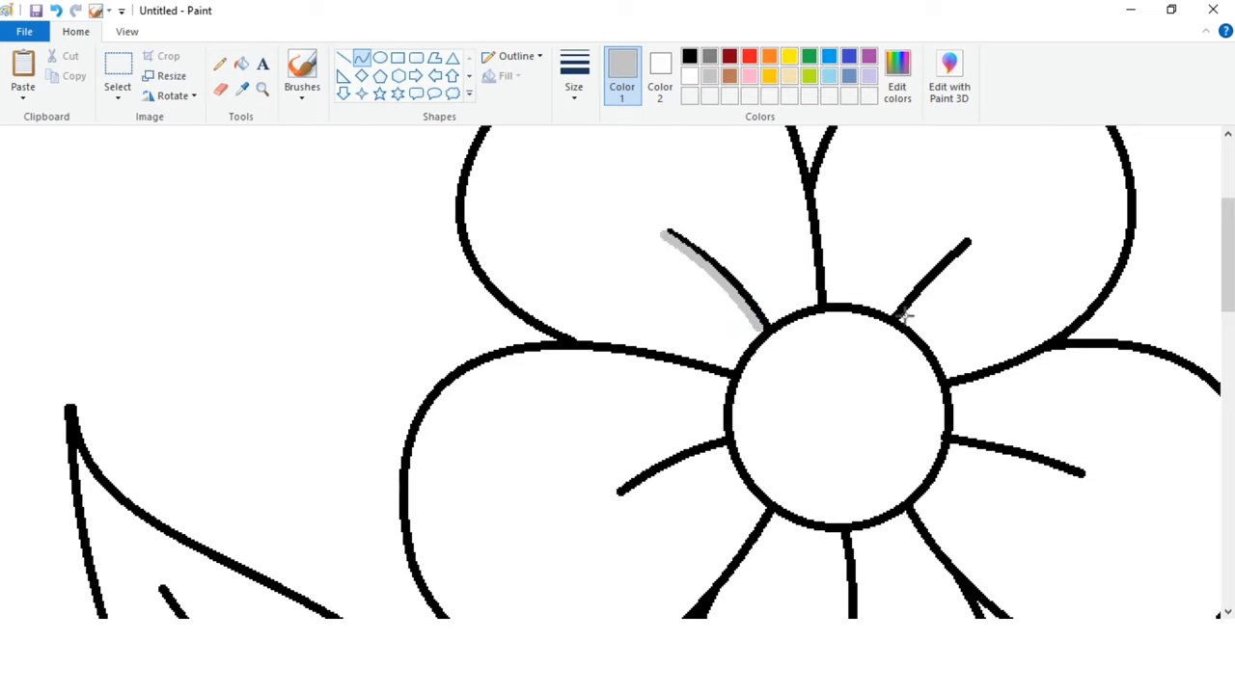
Add a light gray shadow curve along the lower side of the upper-right petal's vein
left_click_drag(907, 314, 963, 252)
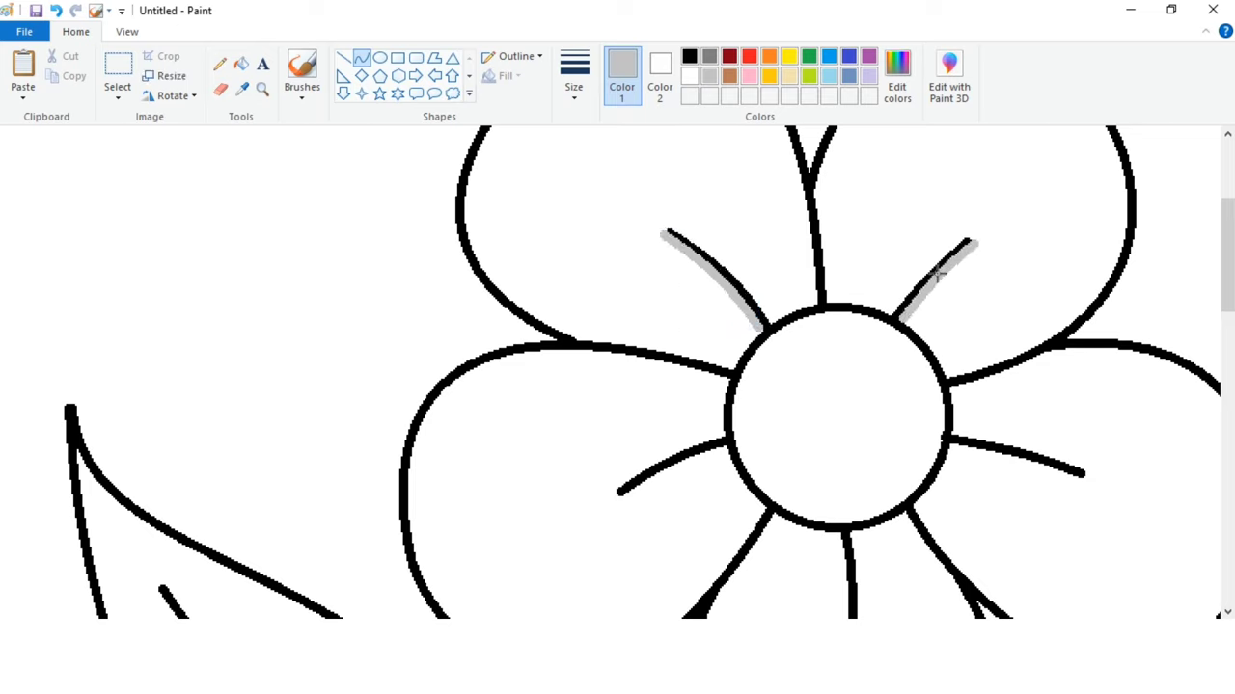
left_click(955, 249)
left_click_drag(975, 243, 973, 240)
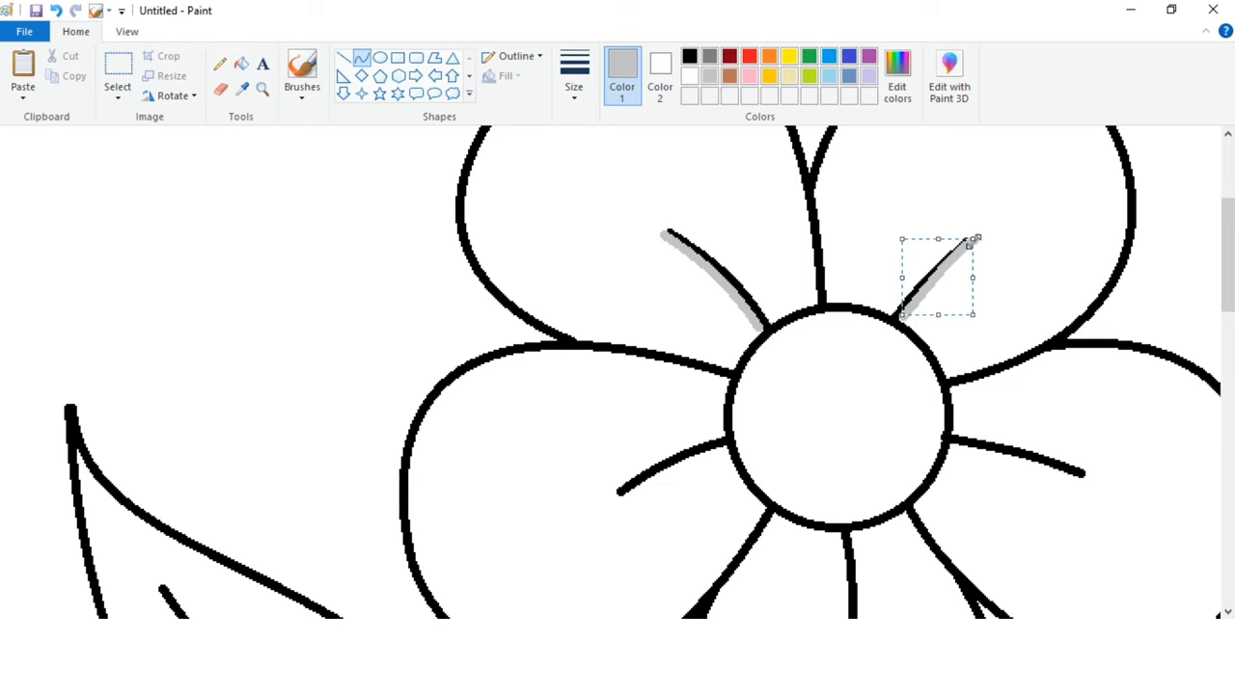
left_click(1040, 287)
scroll(1019, 307, "down", 2)
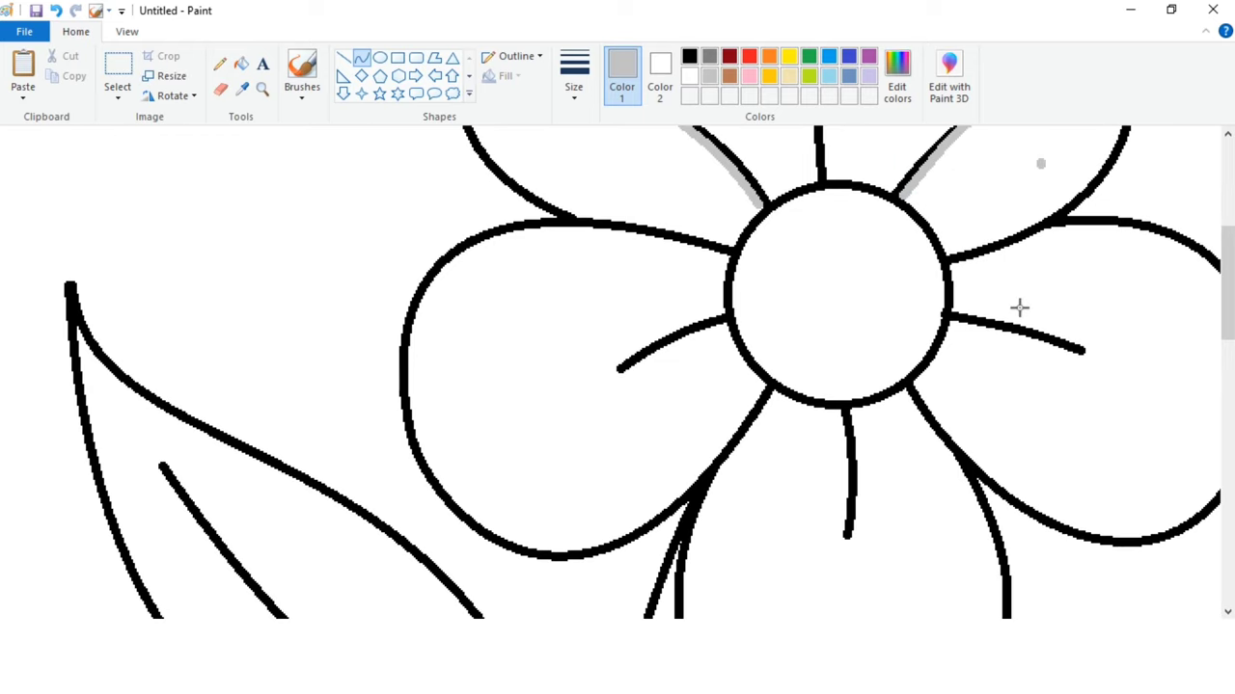
Add light gray shadow curves below the left petal's vein and along the right side of the bottom petal's vein
mouse_move(622, 376)
left_mouse_down()
mouse_move(713, 327)
mouse_move(644, 354)
mouse_move(620, 344)
left_mouse_up()
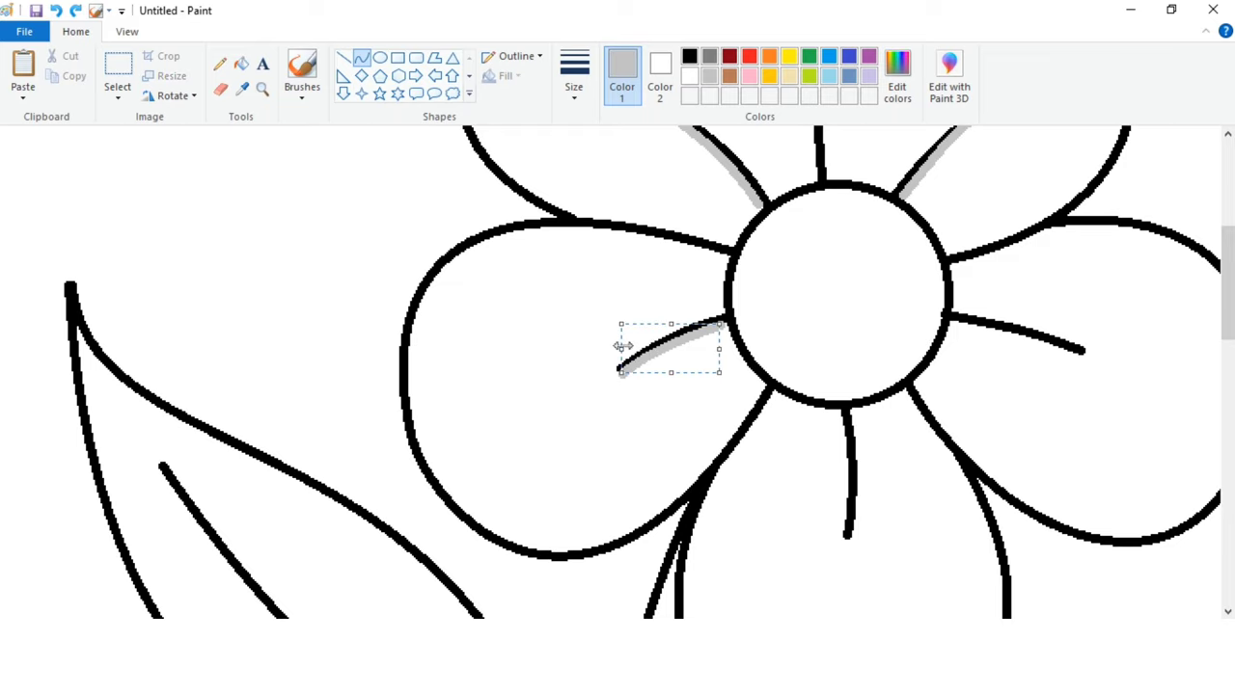
left_click(583, 309)
scroll(833, 395, "down", 3)
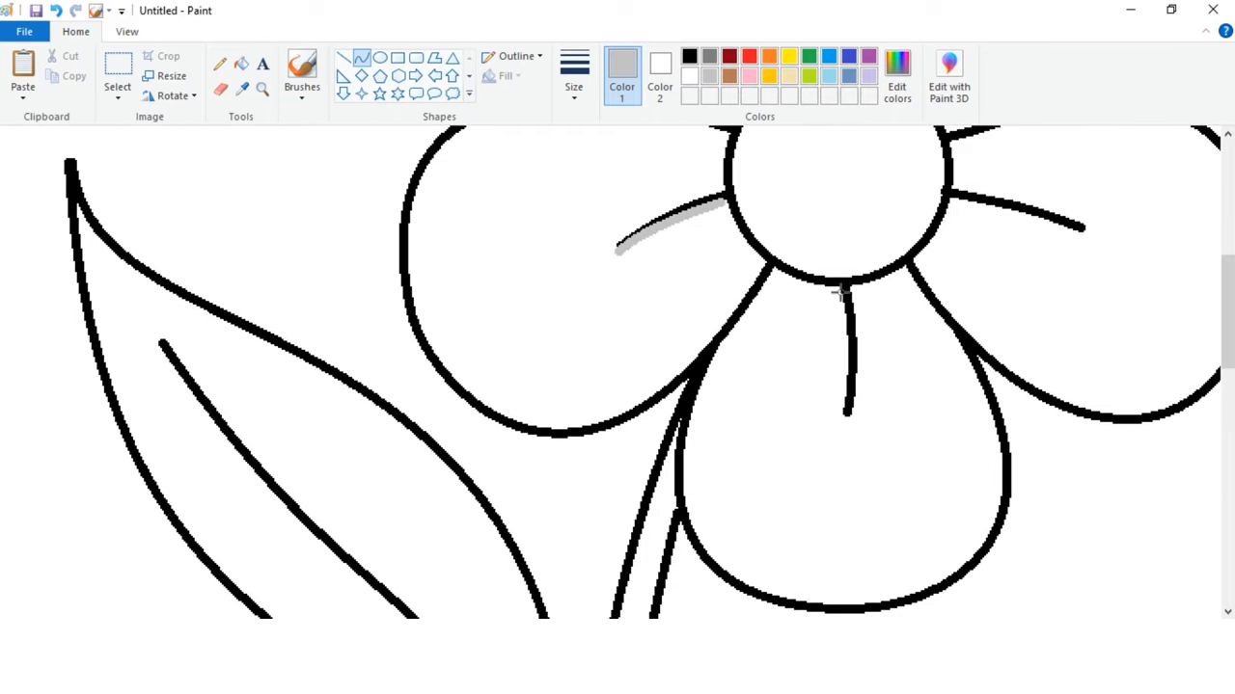
left_click_drag(840, 291, 860, 335)
key("ctrl+z")
left_click(860, 361)
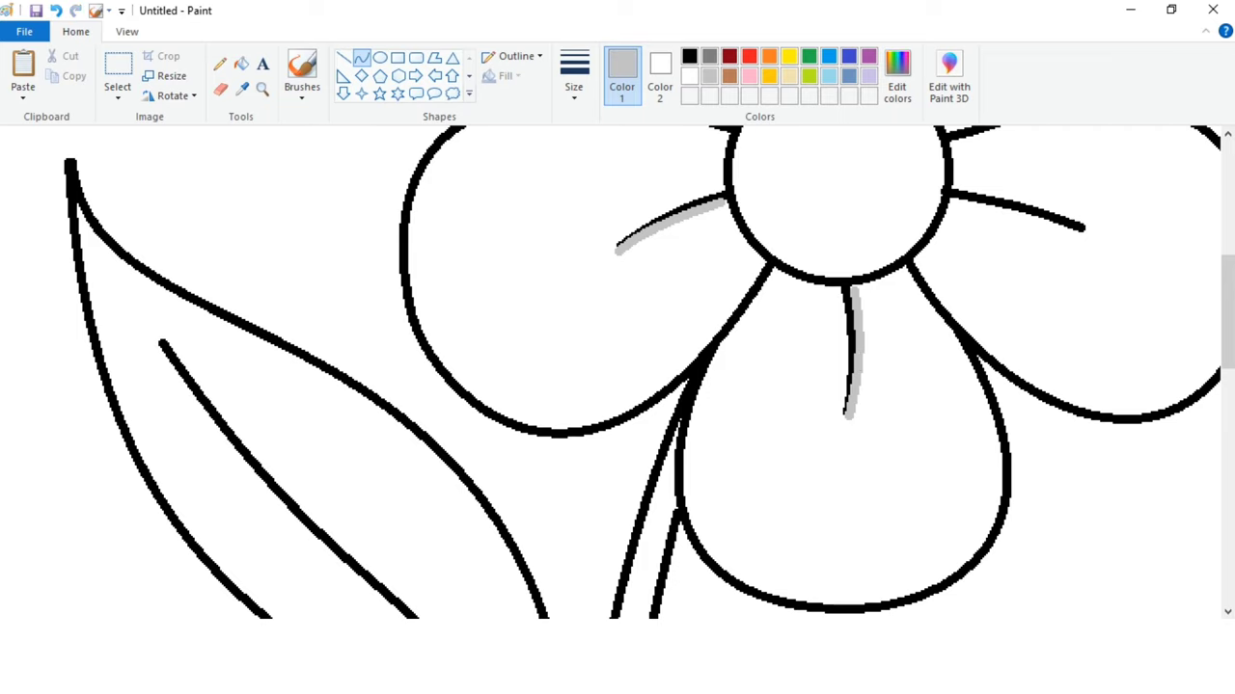
Add a light gray shadow curve along the upper side of the lower-right petal's vein
left_click_drag(569, 627, 716, 627)
scroll(695, 568, "up", 2)
left_click_drag(618, 310, 677, 330)
left_click(666, 326)
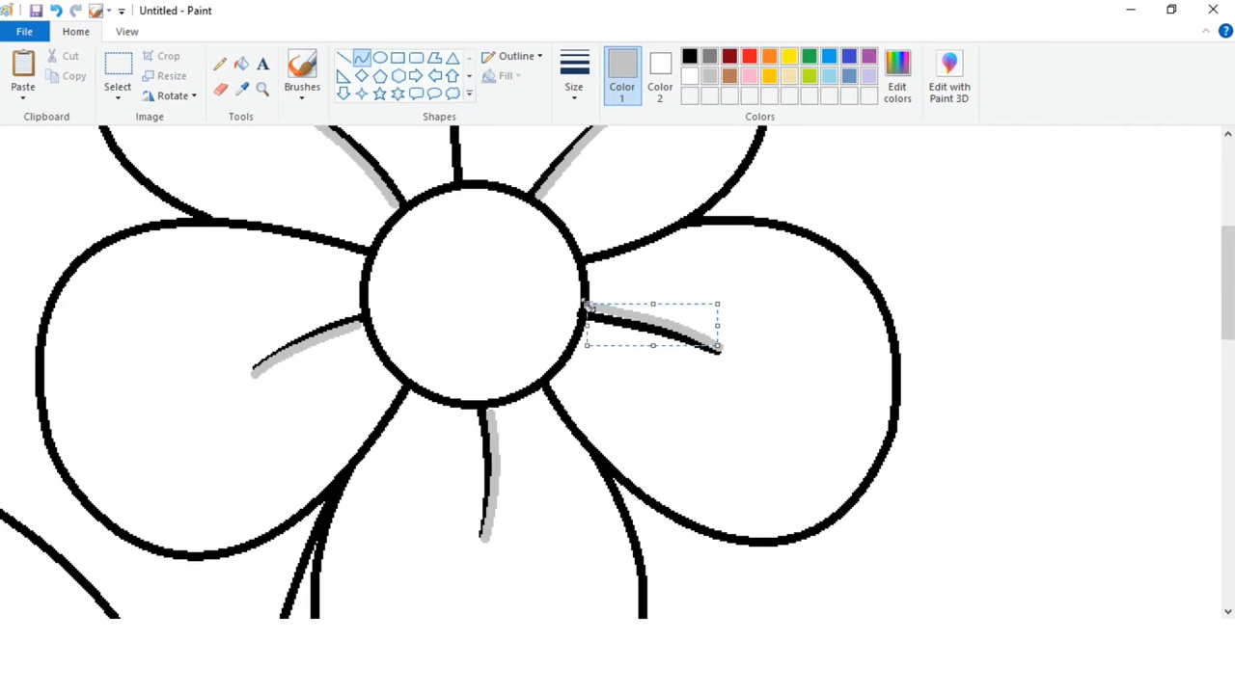
left_click_drag(590, 310, 586, 308)
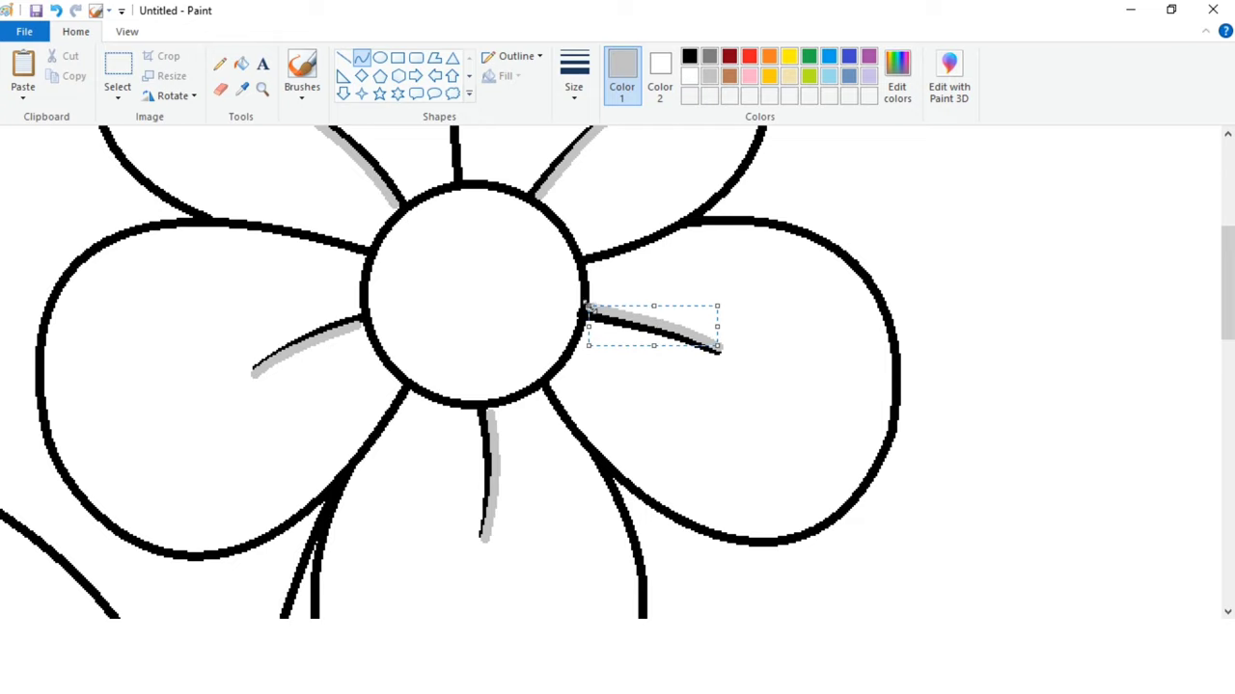
left_click_drag(654, 345, 669, 330)
left_click(766, 322)
Add a long light gray shadow curve along the lower side of the right leaf's central vein
scroll(766, 322, "up", 3)
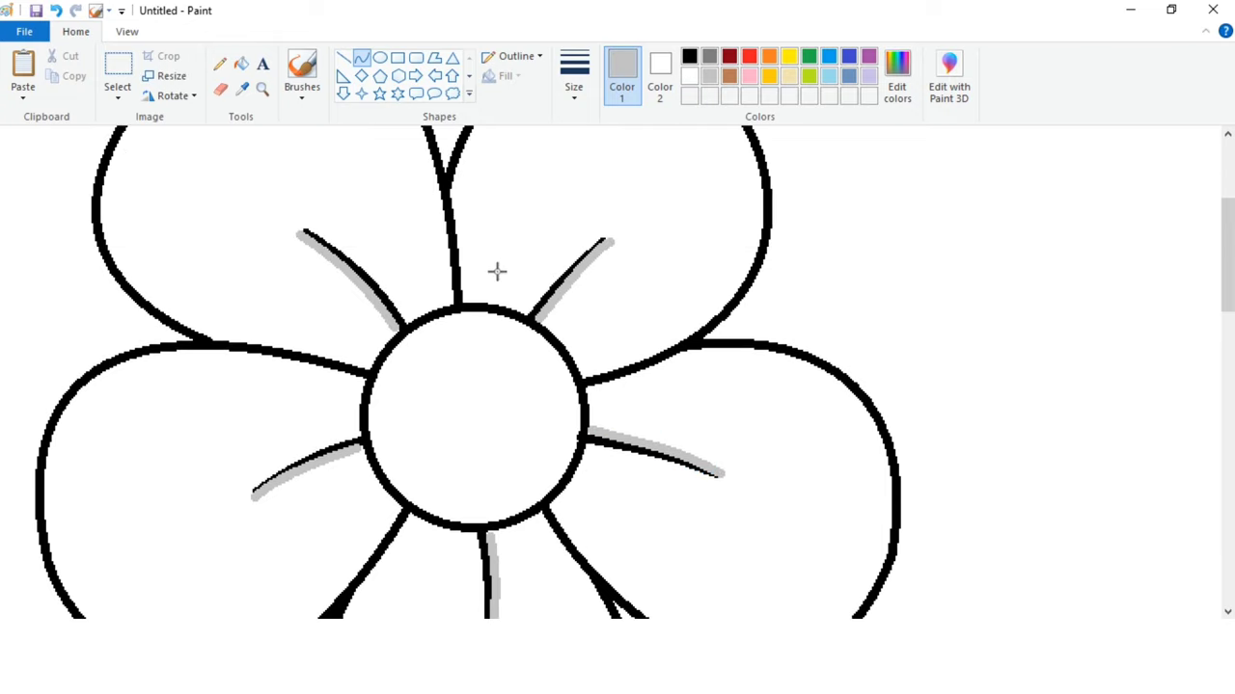
scroll(495, 276, "down", 12)
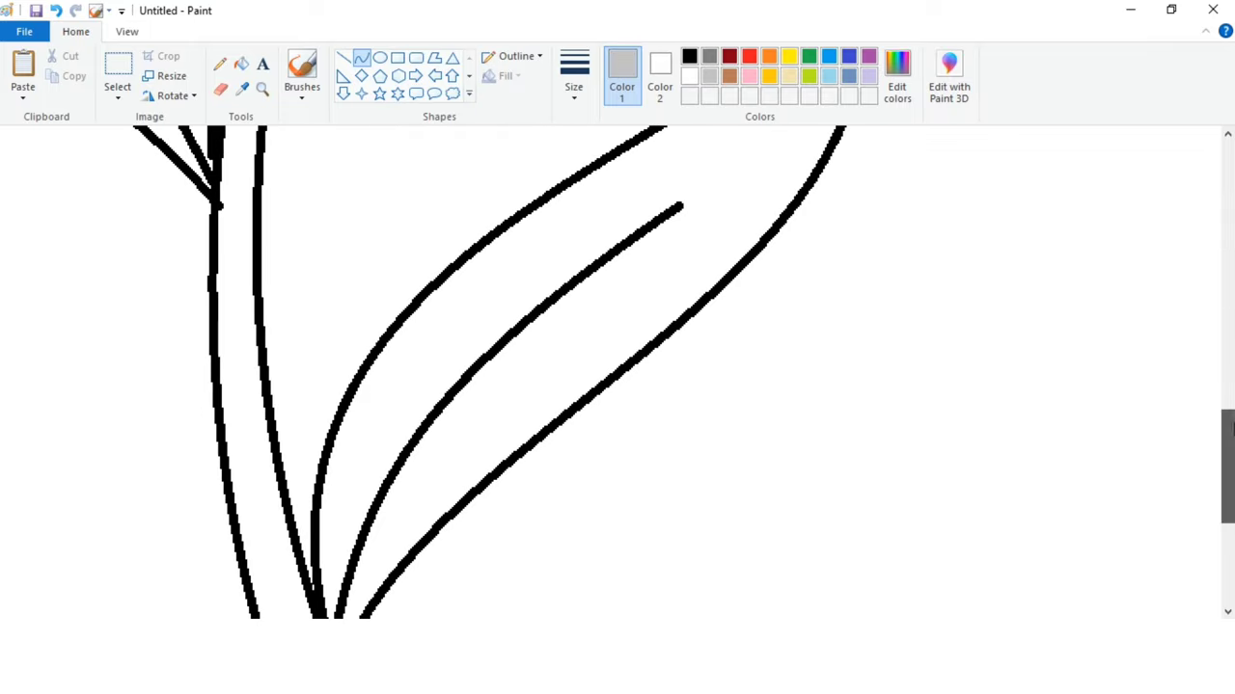
mouse_move(400, 478)
left_mouse_down()
mouse_move(681, 212)
mouse_move(565, 279)
mouse_move(466, 380)
mouse_move(557, 292)
left_mouse_up()
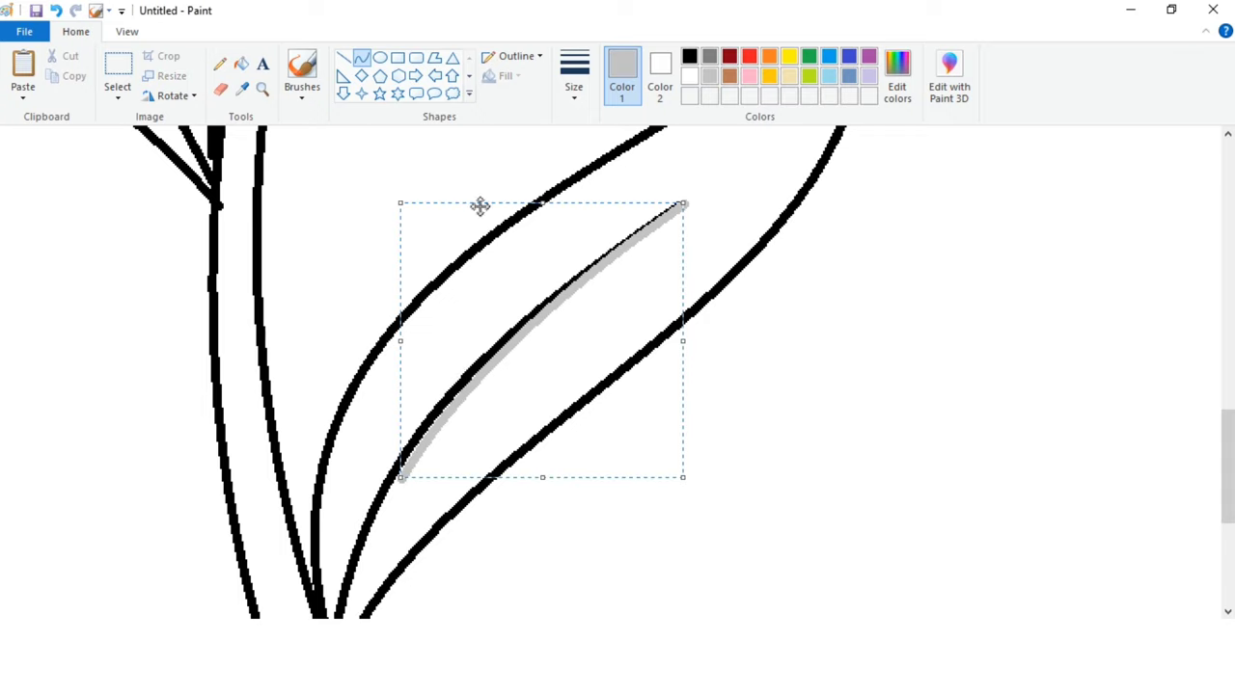
left_click_drag(400, 200, 394, 205)
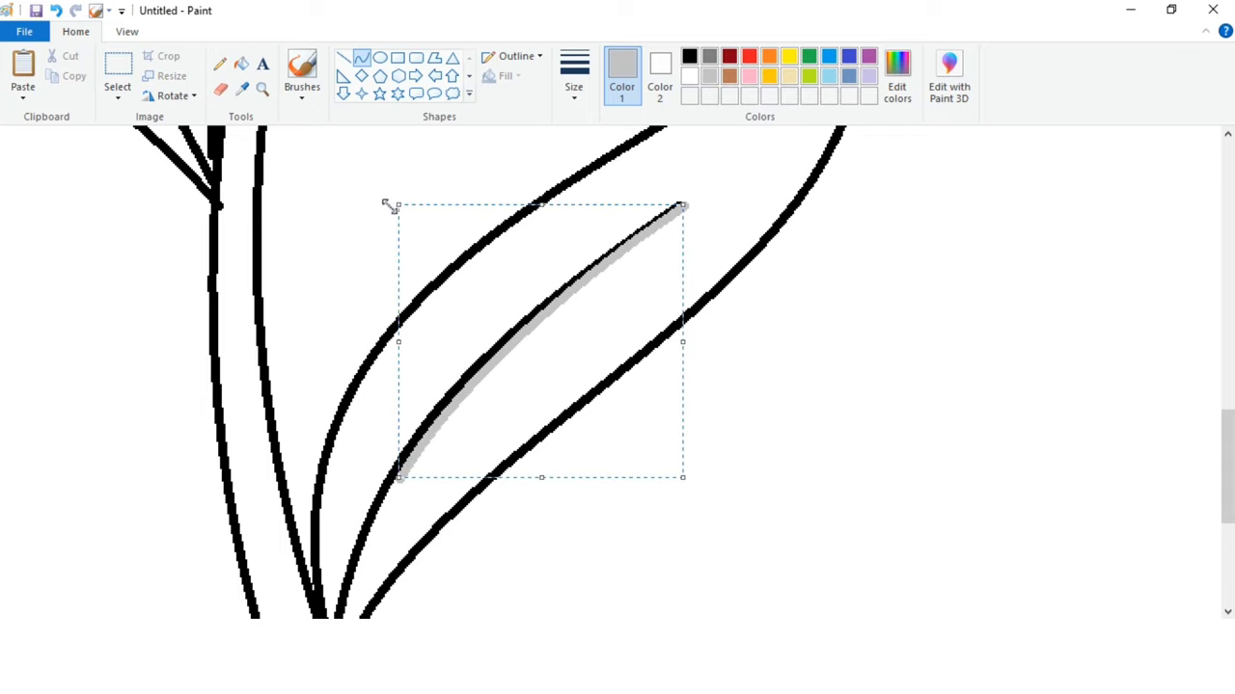
left_click(391, 389)
Add a long light gray shadow curve along the upper side of the left leaf's central vein
scroll(391, 389, "up", 1)
left_click_drag(578, 626, 431, 626)
scroll(449, 507, "up", 4)
scroll(418, 462, "down", 1)
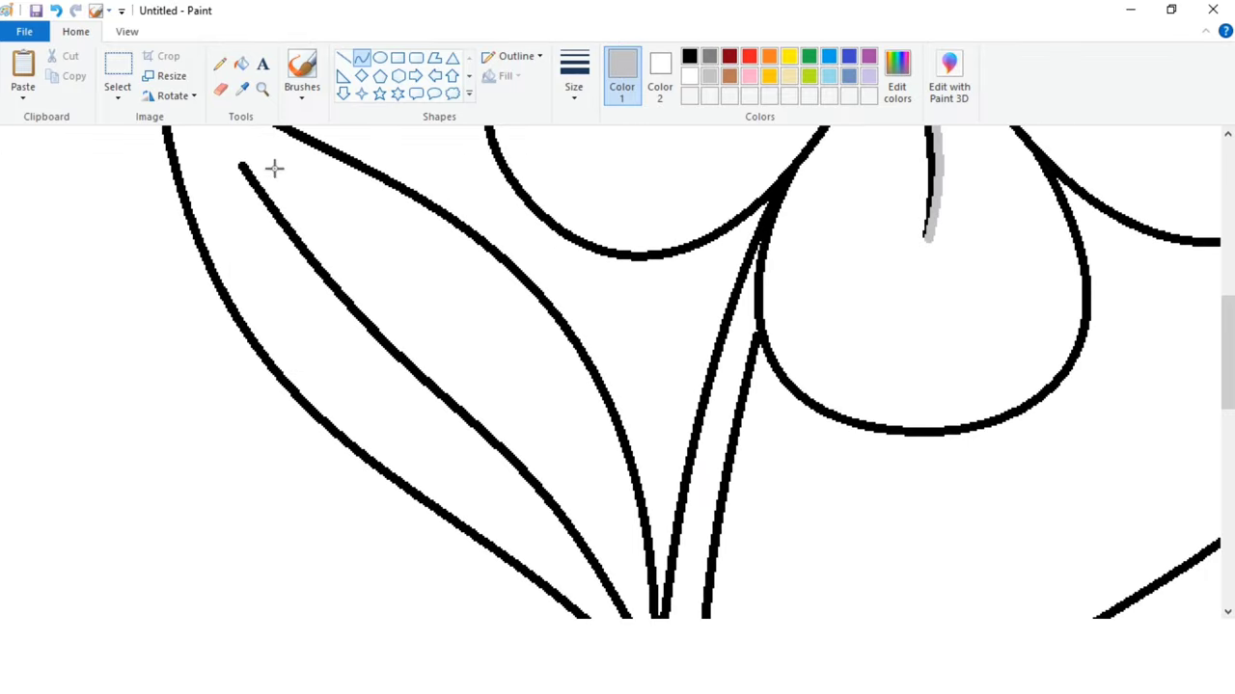
left_click_drag(241, 162, 527, 463)
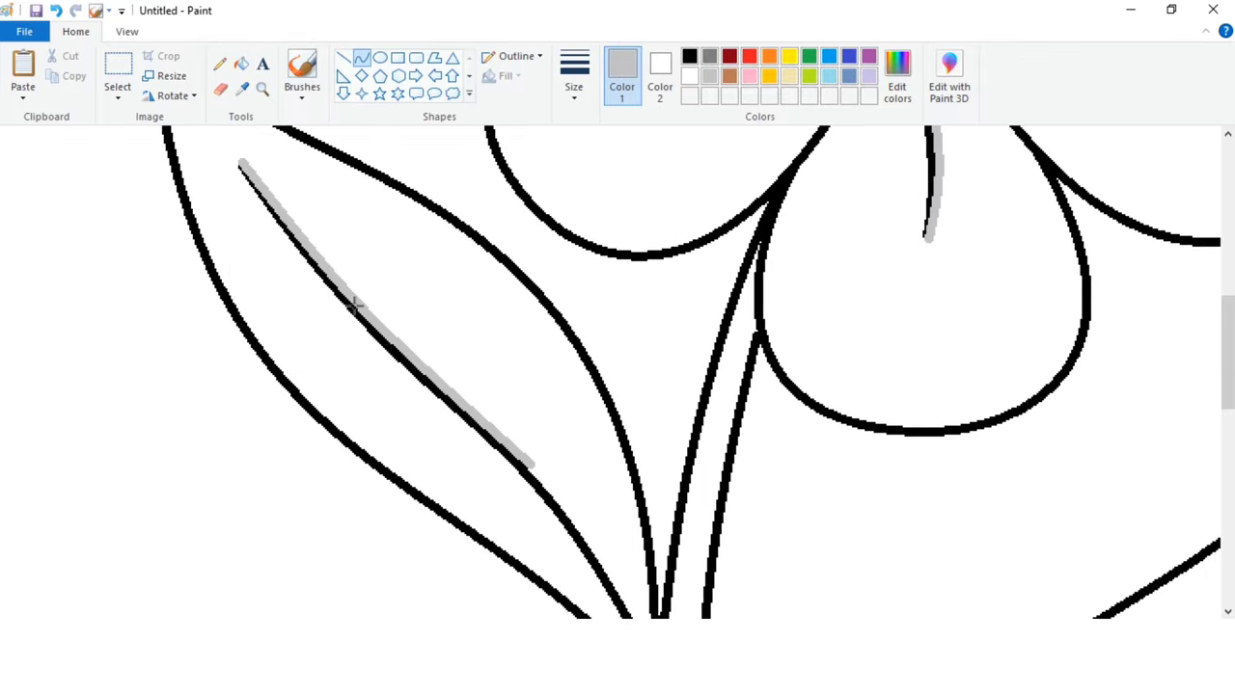
left_click_drag(355, 307, 406, 357)
left_click_drag(389, 457, 380, 463)
left_click(619, 365)
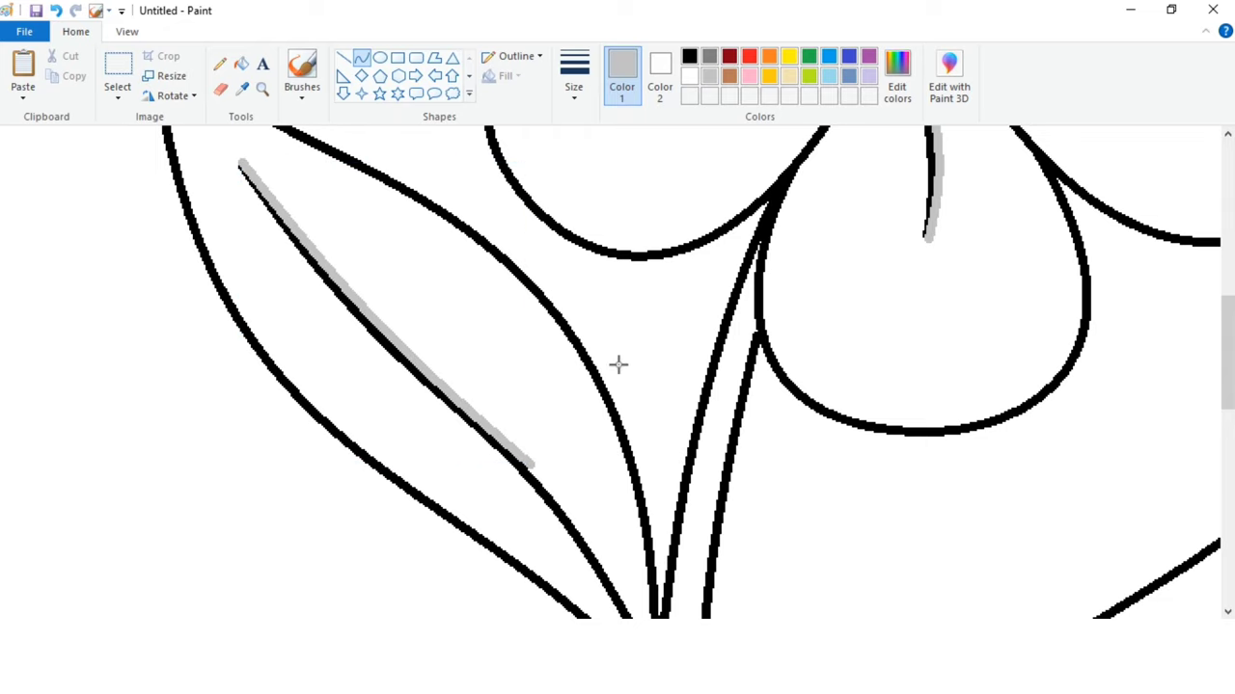
Fill the light gray shadow curves beside the five petal veins with white
left_click(127, 30)
left_click(60, 77)
left_click(60, 77)
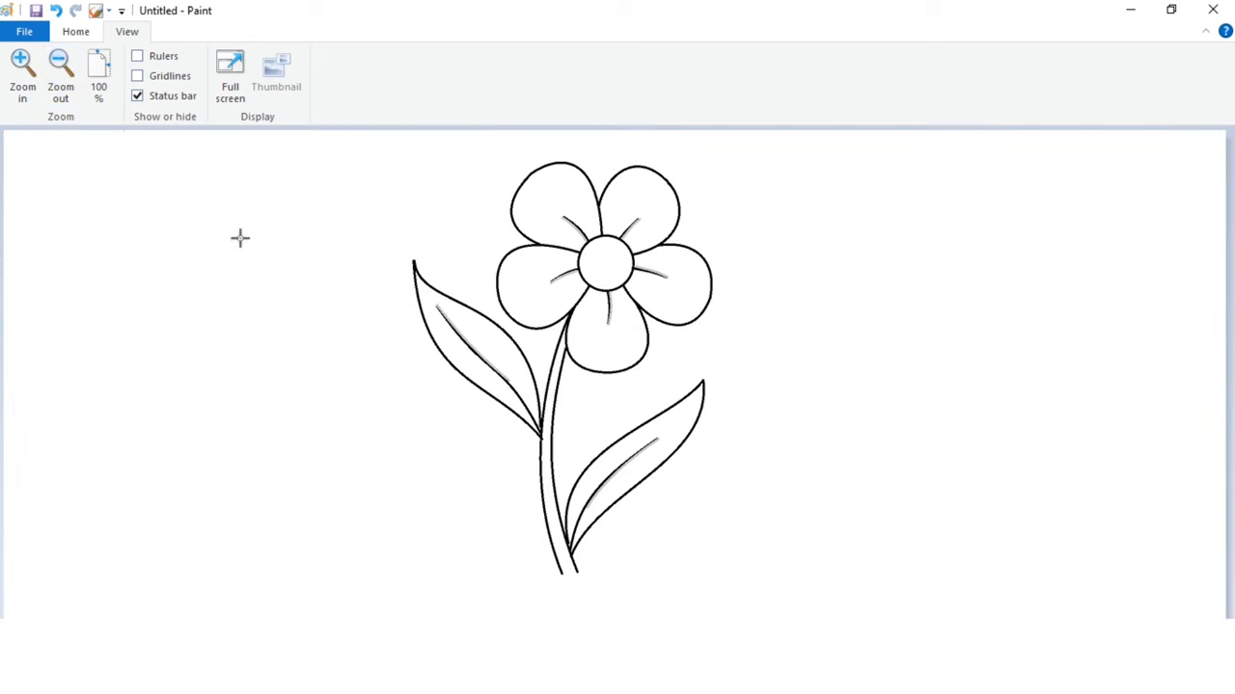
left_click(22, 77)
left_click_drag(290, 627, 638, 627)
left_click(79, 31)
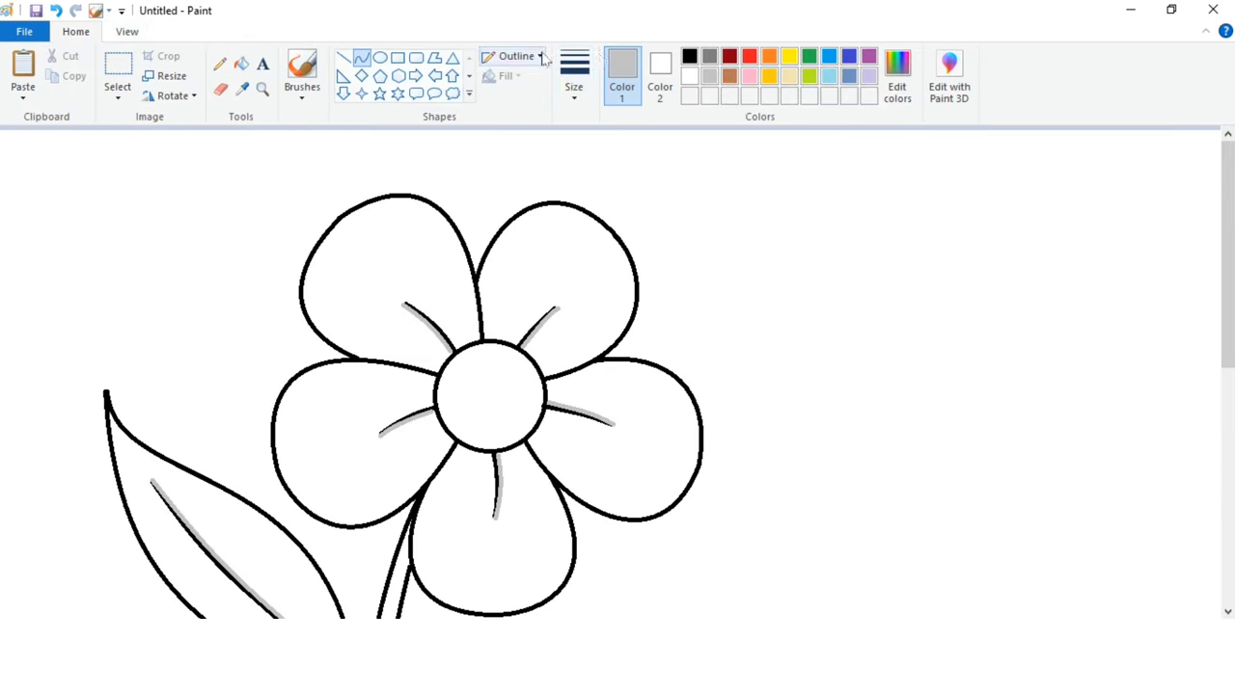
left_click(688, 78)
left_click(241, 64)
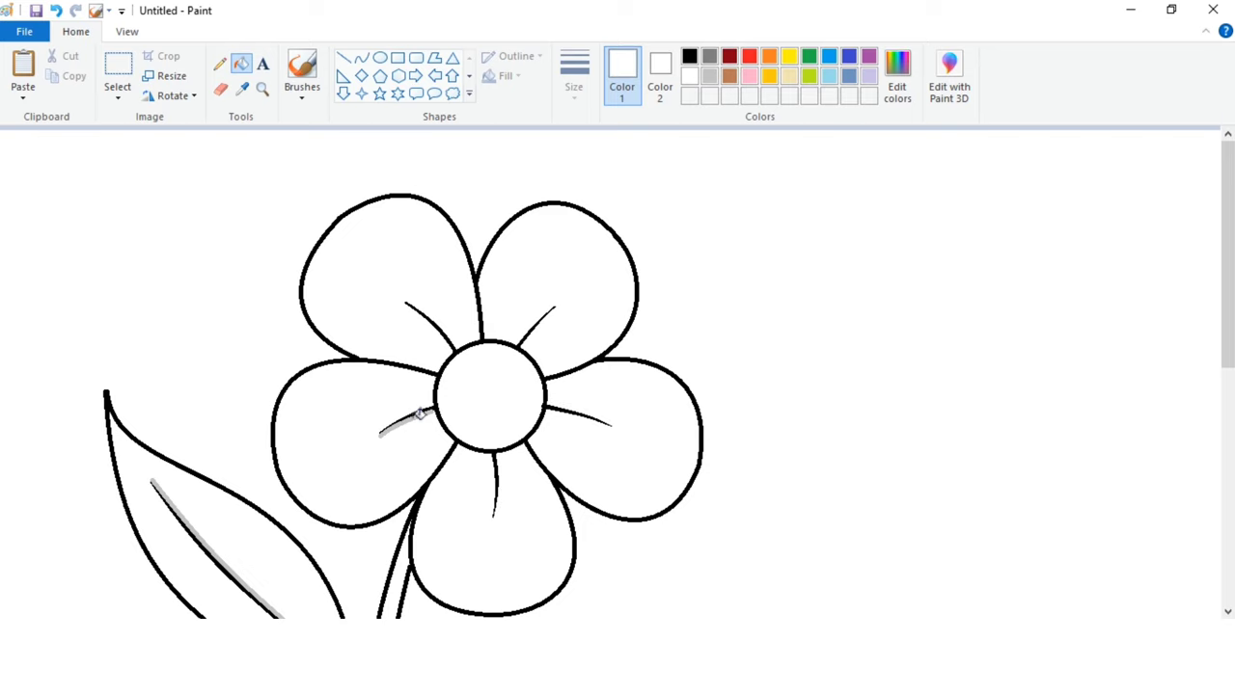
Fill the light gray shadow curves along both leaves' central veins with white
scroll(414, 386, "down", 8)
scroll(256, 215, "up", 2)
scroll(356, 270, "down", 4)
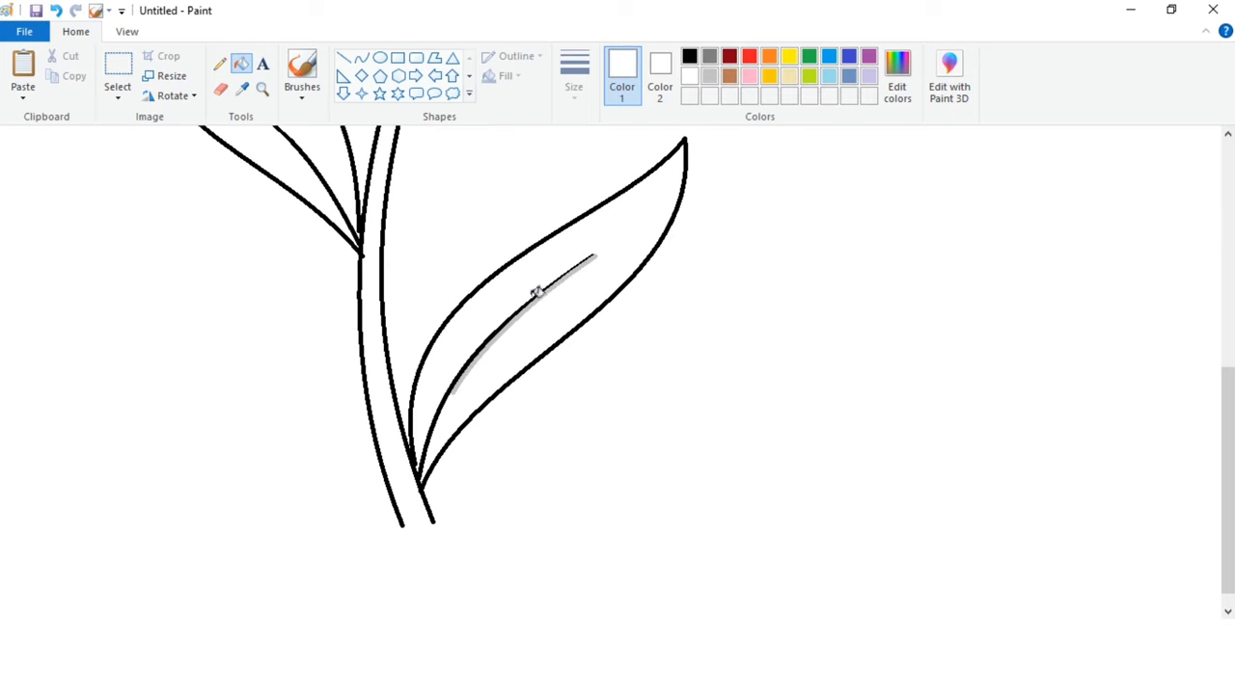
left_click(544, 294)
Close the open lower end of the stem with short black curves
left_click(689, 57)
left_click(361, 58)
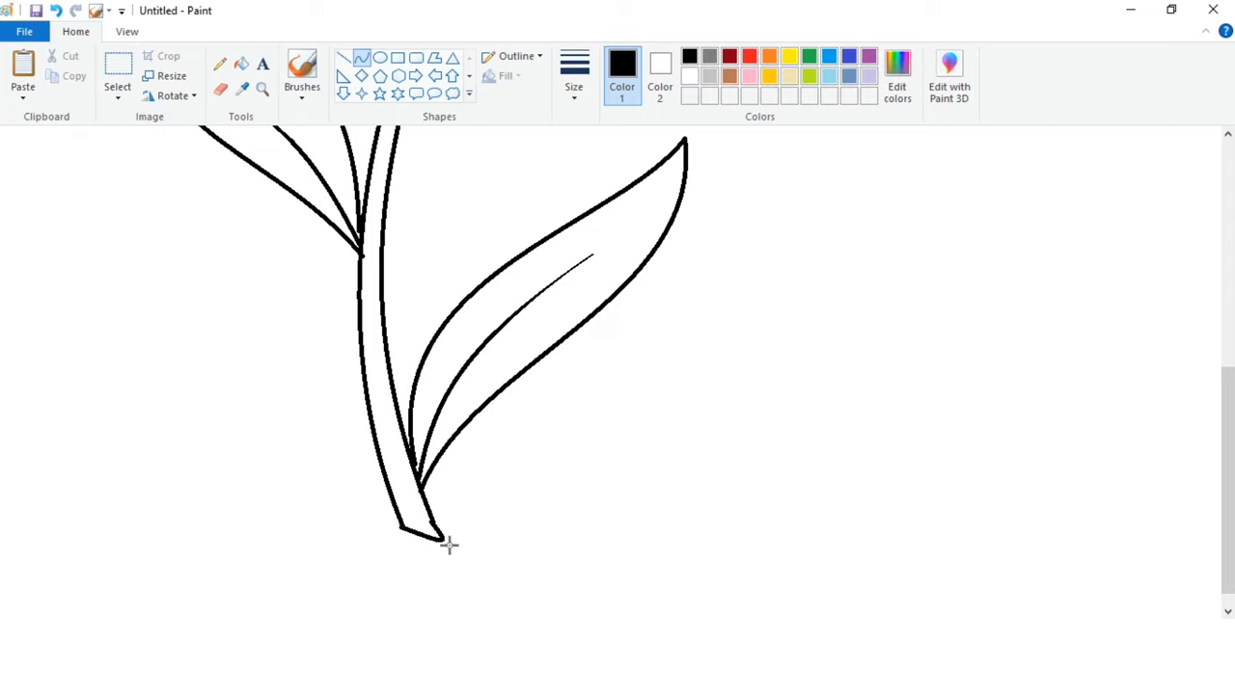
left_click_drag(442, 536, 402, 528)
left_click(460, 489)
Select the whole flower drawing, copy it, and move the original toward the right side of the canvas
scroll(407, 357, "up", 4)
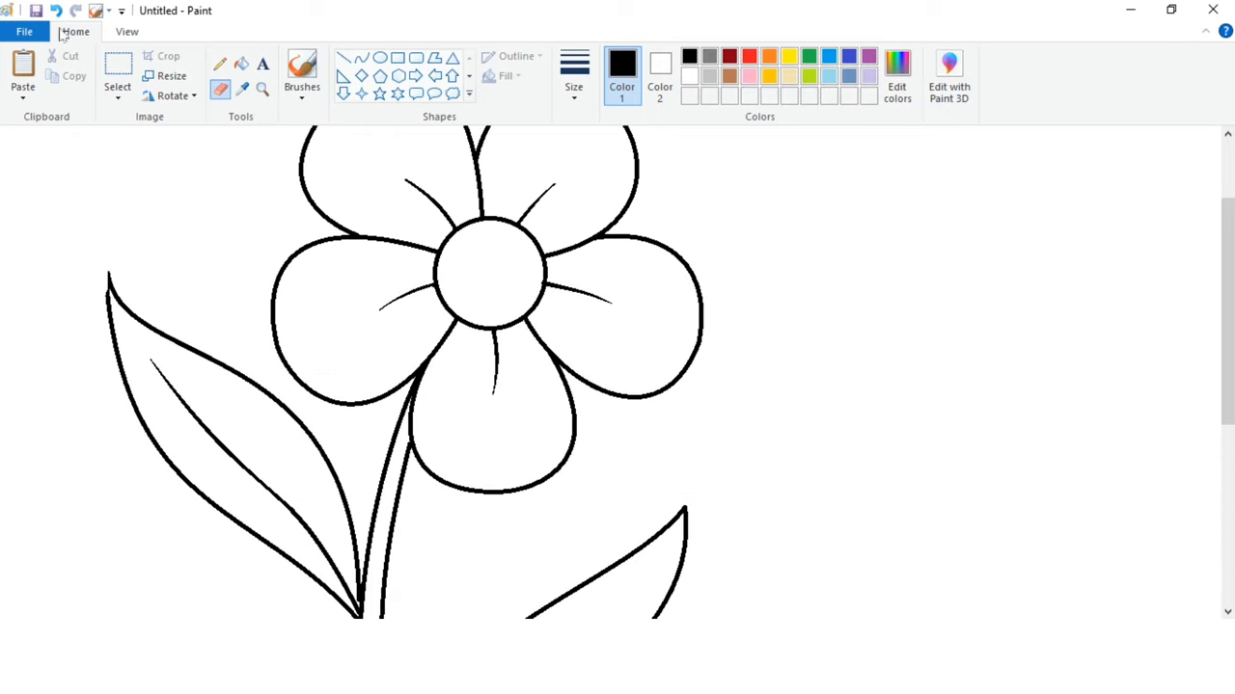
scroll(551, 439, "down", 3)
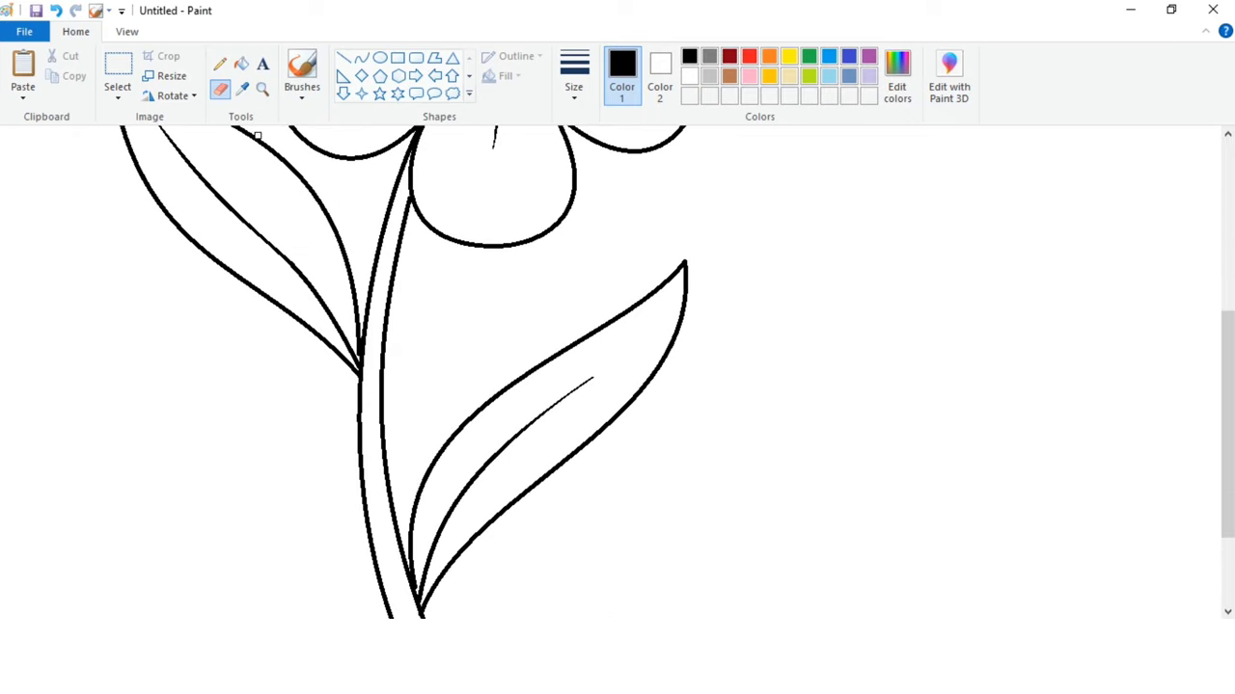
left_click(127, 31)
left_click(61, 72)
left_click(75, 31)
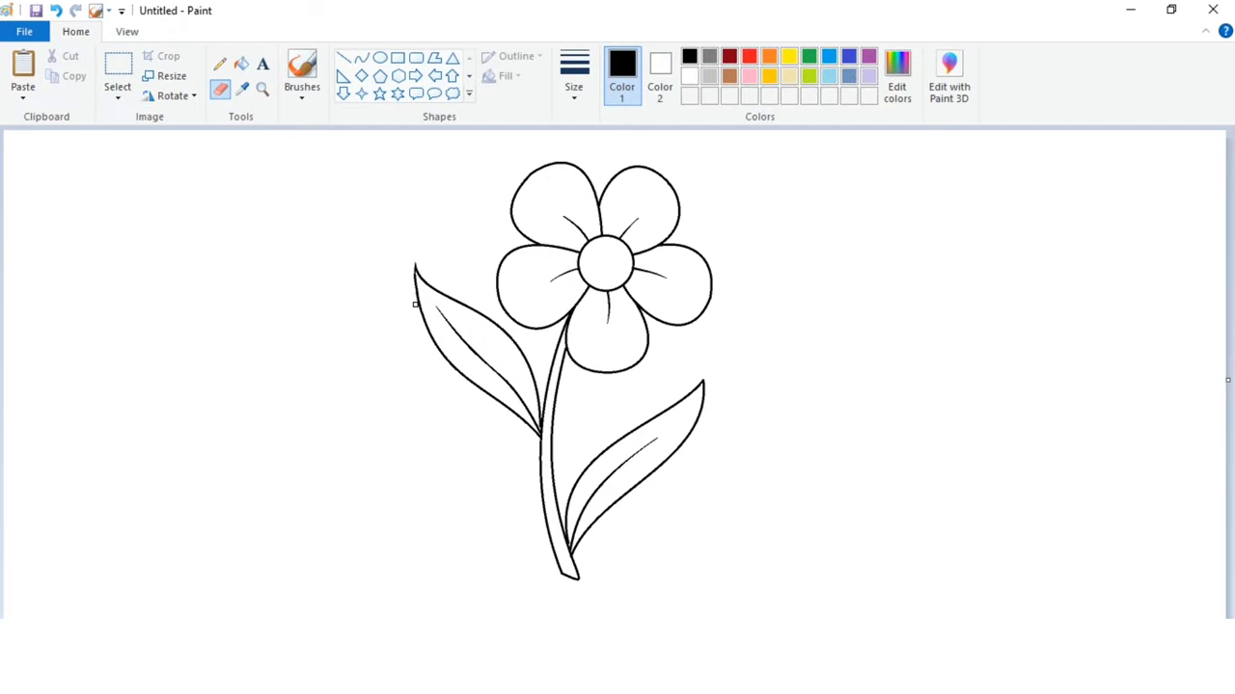
left_click(117, 68)
mouse_move(381, 149)
left_mouse_down()
mouse_move(621, 394)
mouse_move(738, 584)
left_mouse_up()
right_click(617, 272)
left_click(662, 306)
left_click_drag(644, 362, 782, 357)
Paste the copied flower and place it level with the original on its left side
right_click(253, 281)
left_click(287, 325)
left_click_drag(286, 325, 389, 357)
Select the right-hand flower and shift it slightly farther from the left-hand copy
left_click(546, 147)
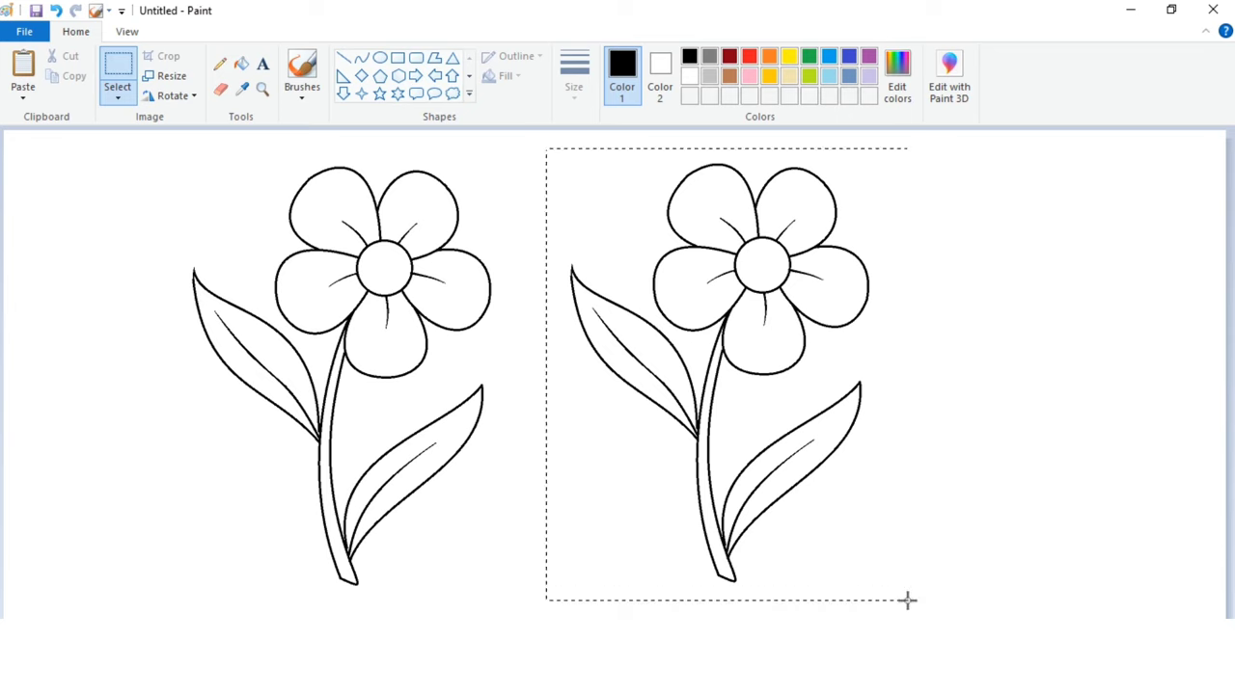
left_click_drag(907, 600, 907, 600)
left_click_drag(794, 491, 825, 493)
Try flipping the right-hand flower horizontally and flip it back to its original orientation
right_click(782, 330)
mouse_move(828, 479)
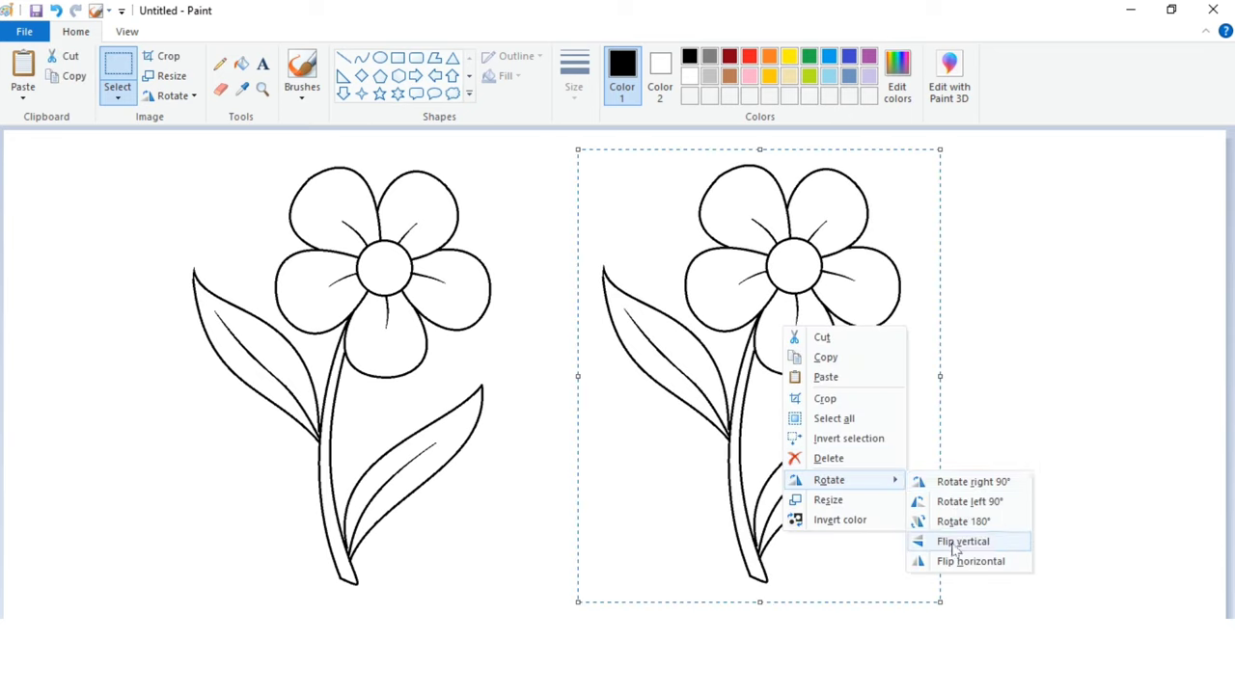
left_click(953, 559)
right_click(758, 347)
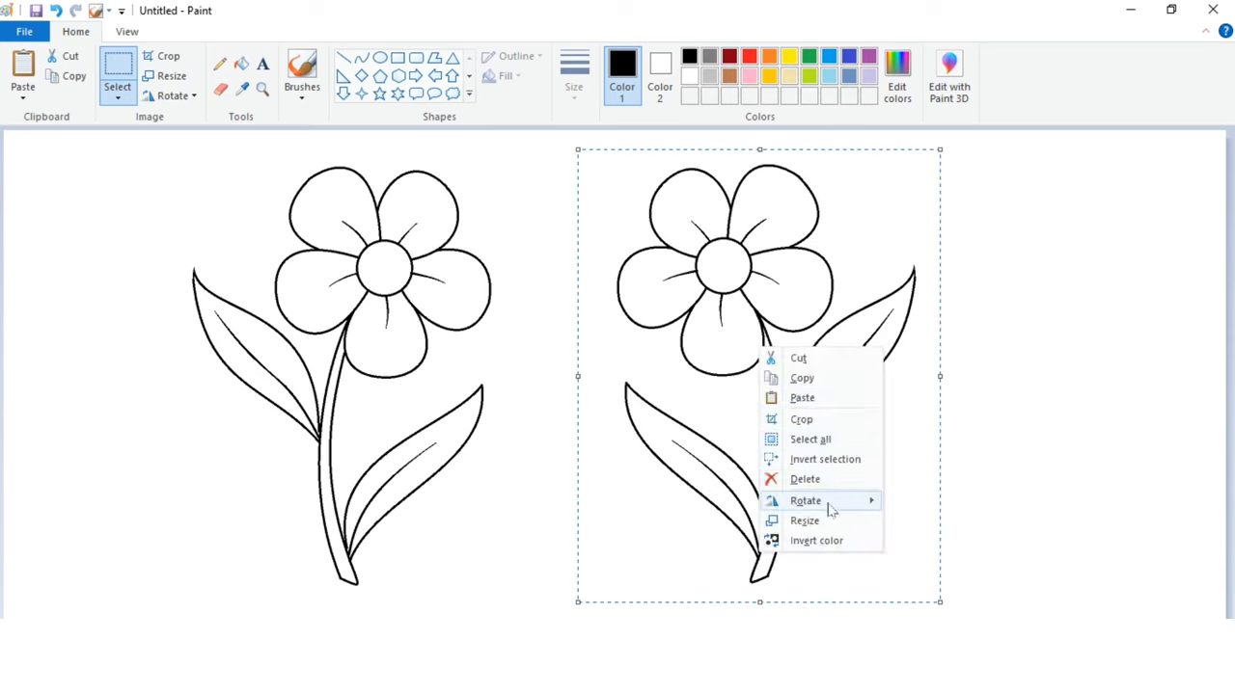
mouse_move(826, 502)
left_click(912, 582)
Nudge the right-hand flower a little farther right and deselect it
left_click_drag(811, 450, 828, 452)
left_click(564, 211)
Mix a pink with red 247, green 125 and blue 171, and add it to the custom colors
left_click(749, 76)
left_click(897, 77)
left_click_drag(810, 238, 811, 265)
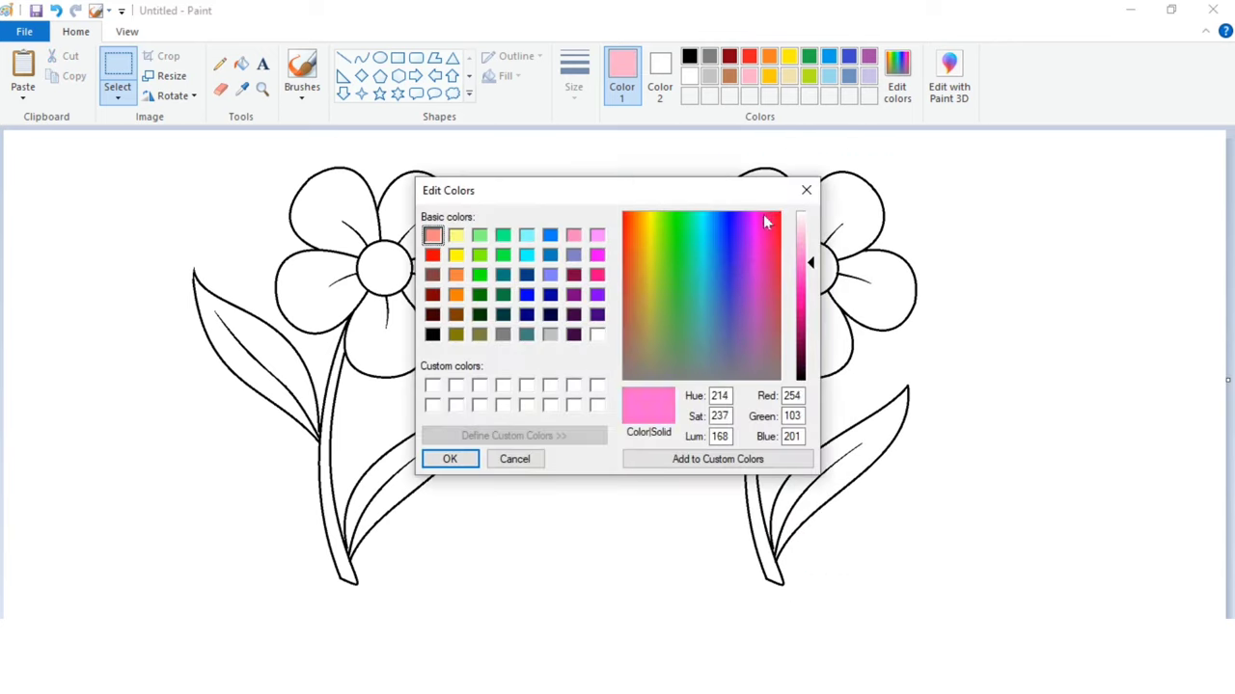
left_click_drag(810, 261, 812, 258)
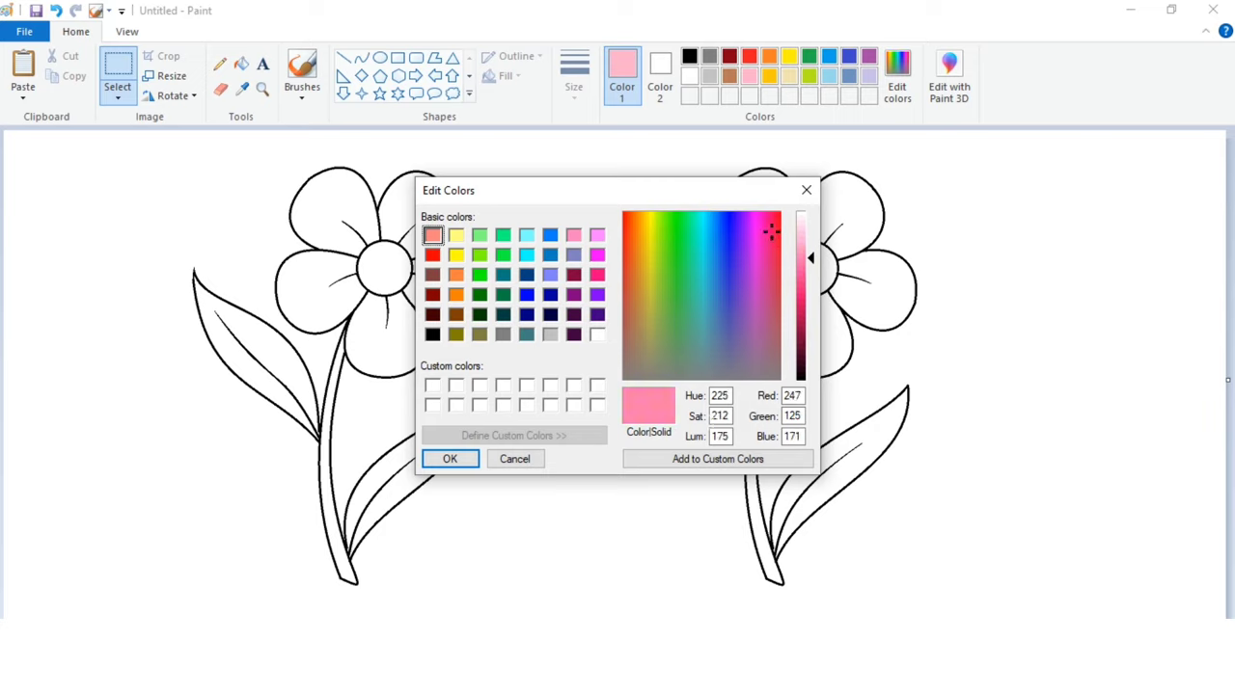
left_click(686, 459)
left_click(447, 460)
Fill all five petals of the right-hand flower with the custom pink
left_click(240, 64)
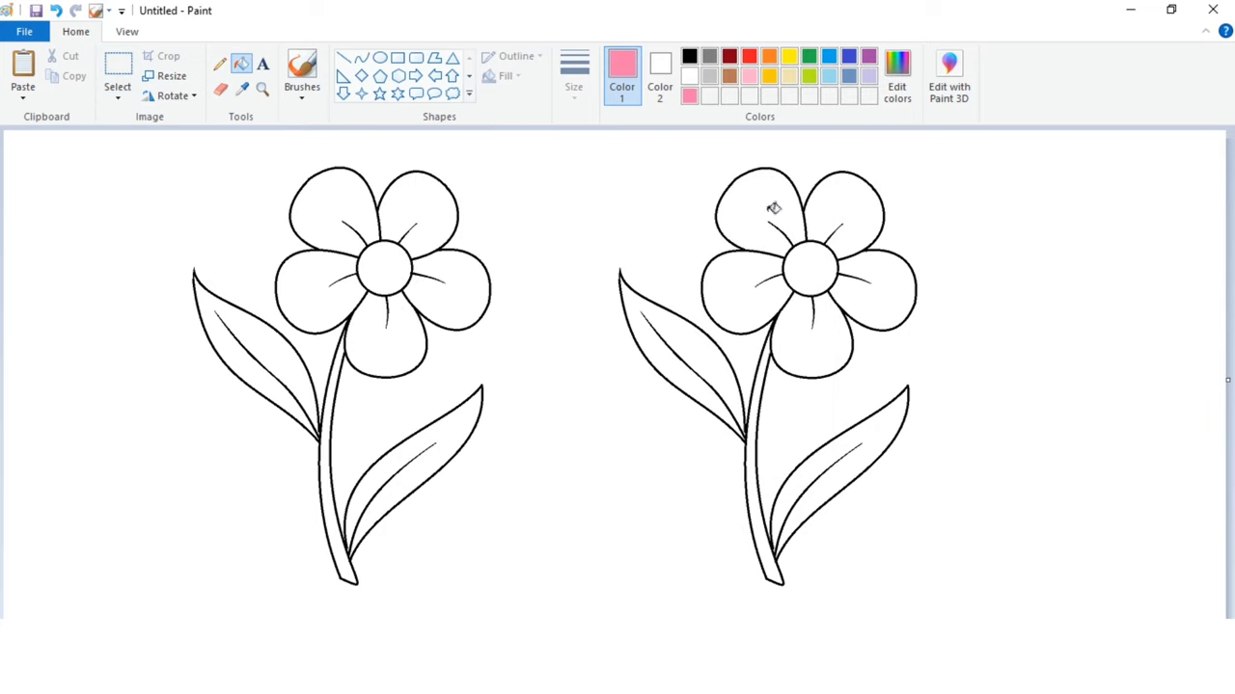
left_click(773, 208)
left_click(844, 210)
left_click(882, 277)
left_click(832, 341)
left_click(765, 301)
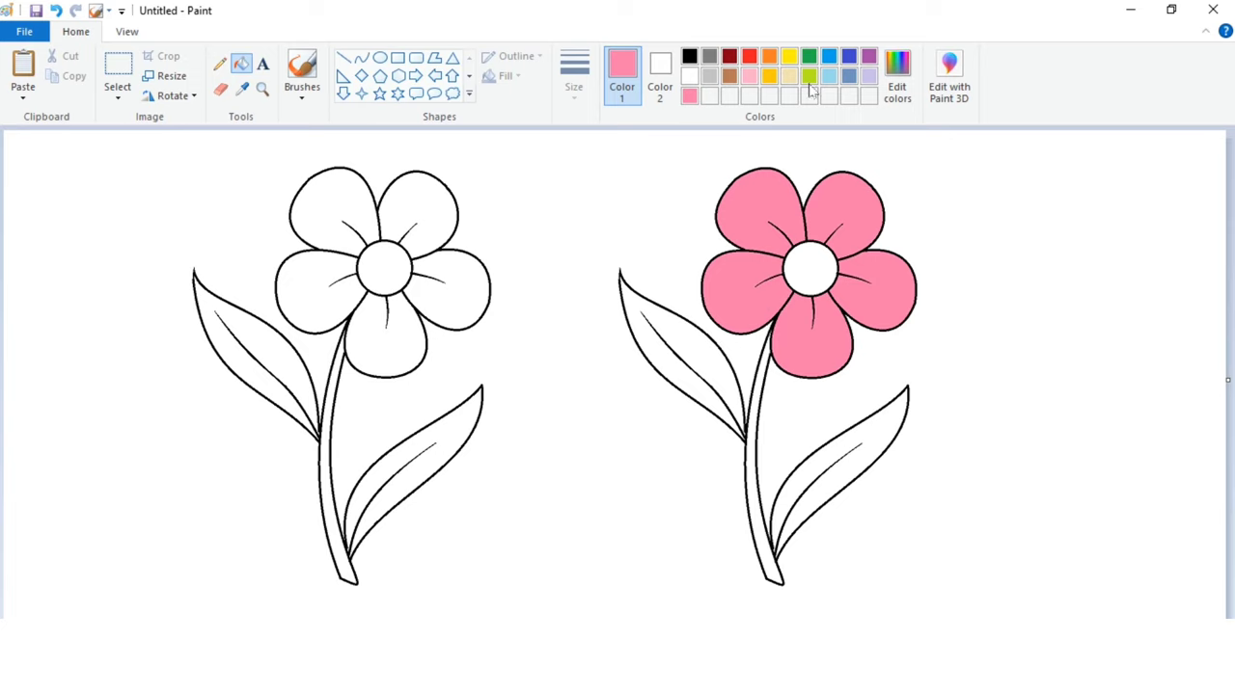
Fill the right-hand flower's center with gold and refine it with a slightly darker custom gold
left_click(768, 76)
left_click(813, 251)
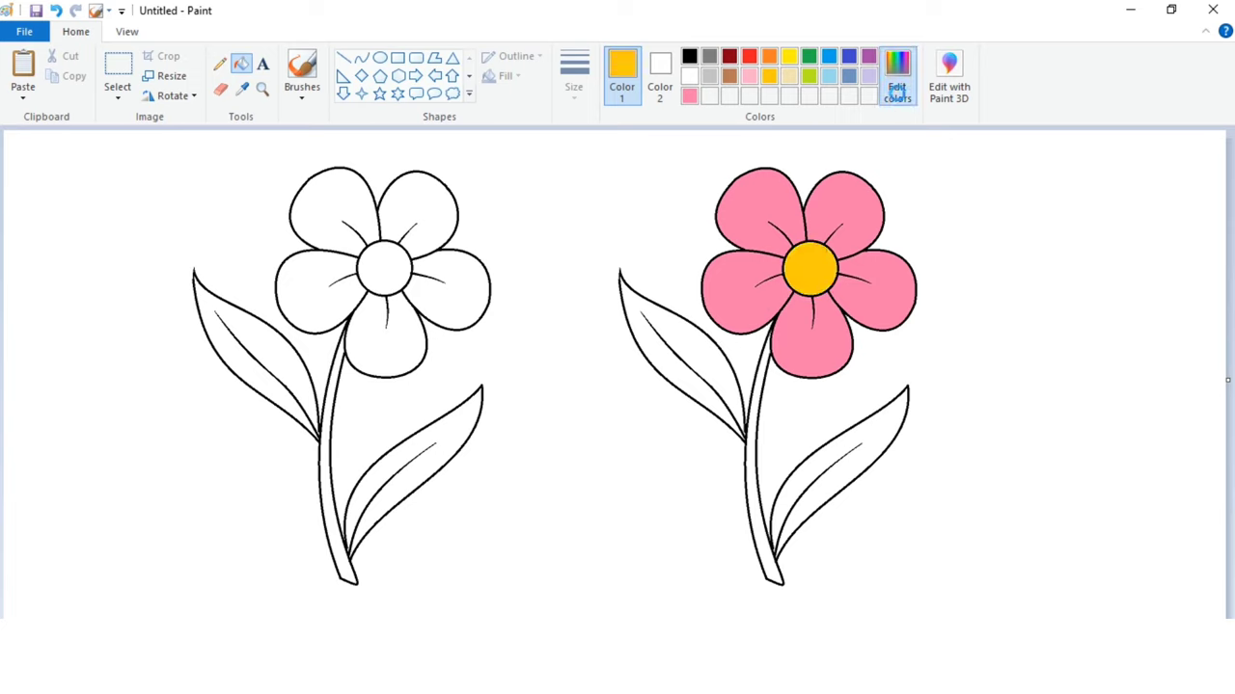
left_click(896, 91)
left_click(718, 459)
left_click(449, 460)
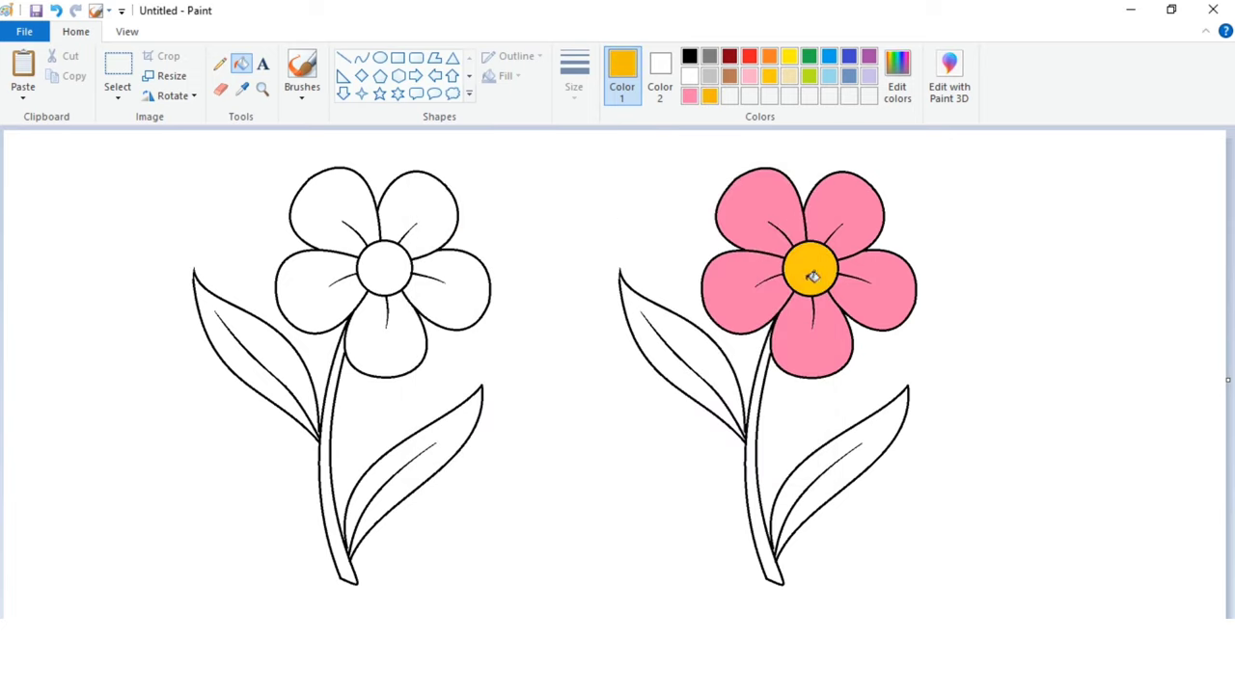
Fill both leaves of the right-hand flower with the palette's green
left_click(808, 57)
left_click(693, 344)
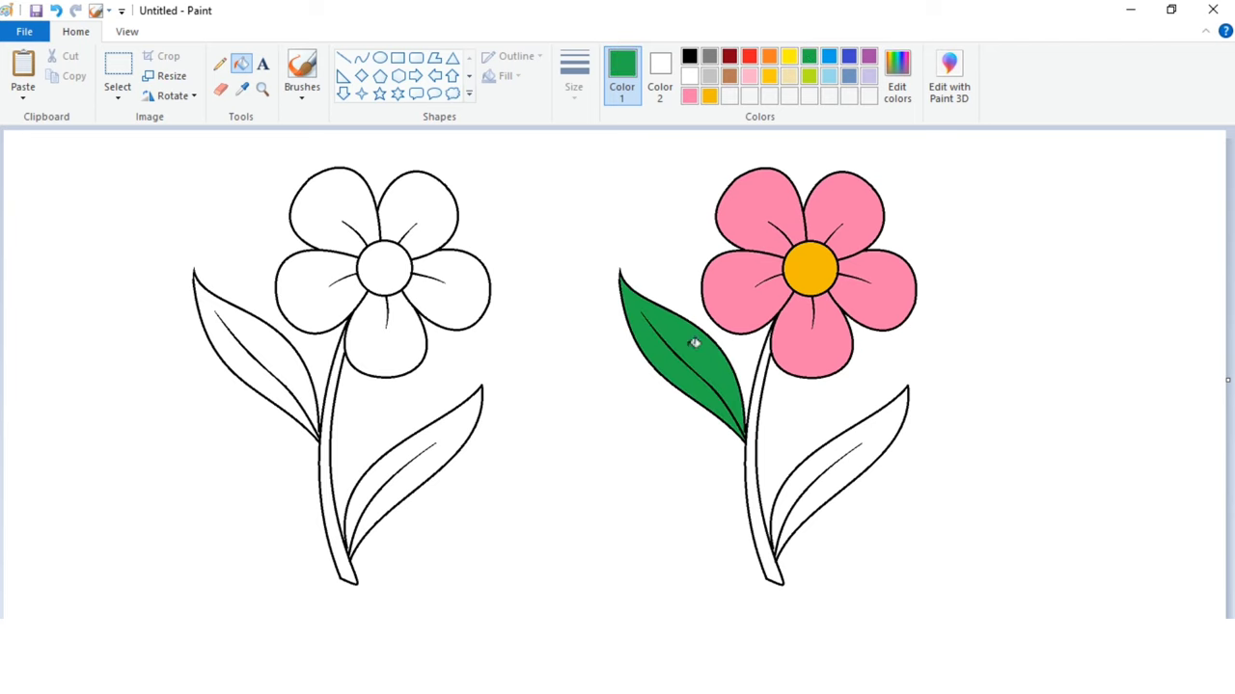
left_click(836, 452)
Mix a slightly lighter custom green and apply it to the right-hand flower's leaves and stem
left_click(891, 90)
left_click_drag(810, 310, 811, 305)
left_click(690, 459)
left_click(452, 460)
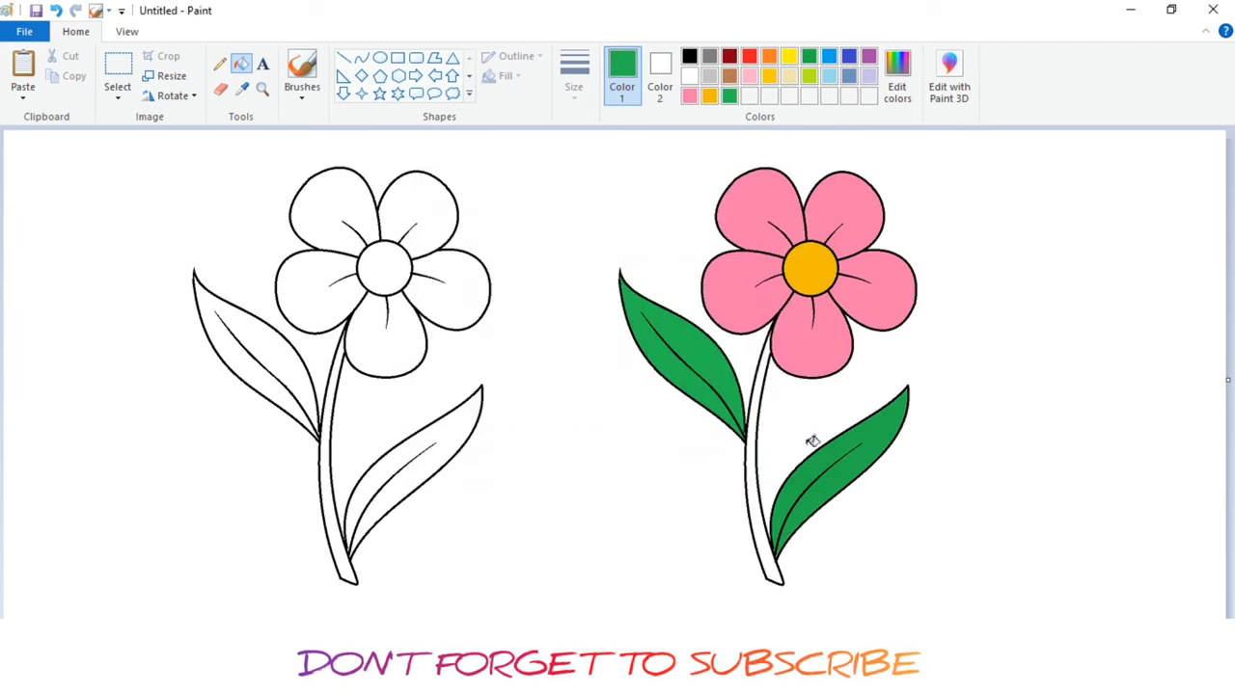
left_click(773, 350)
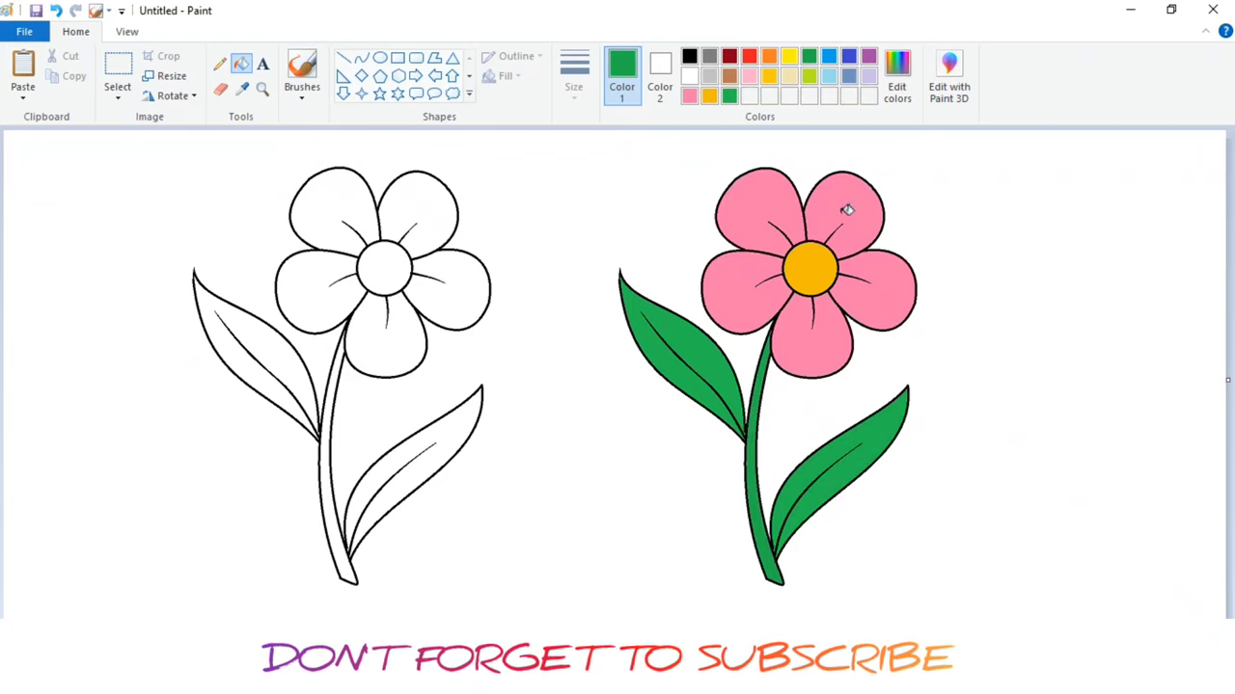
Mix a darker custom green with red 27, green 141 and blue 61, and refill the right-hand flower's stem with it
left_click(896, 77)
left_click(811, 328)
left_click(723, 459)
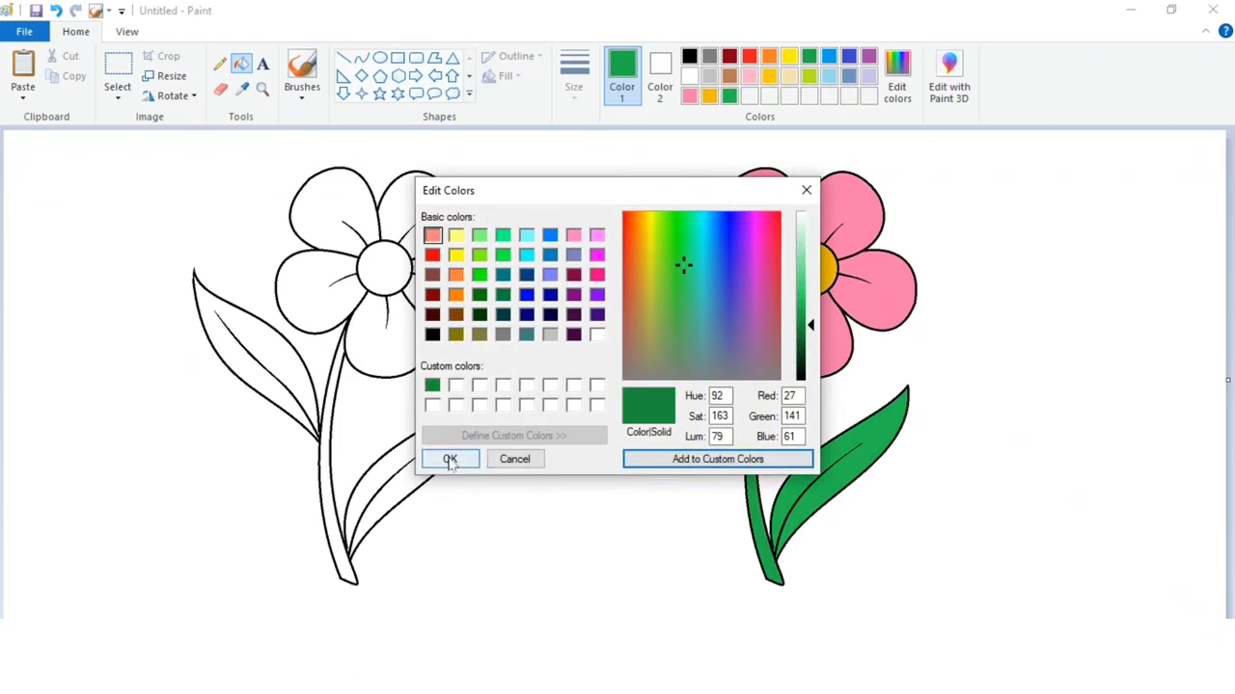
left_click(449, 459)
left_click(757, 462)
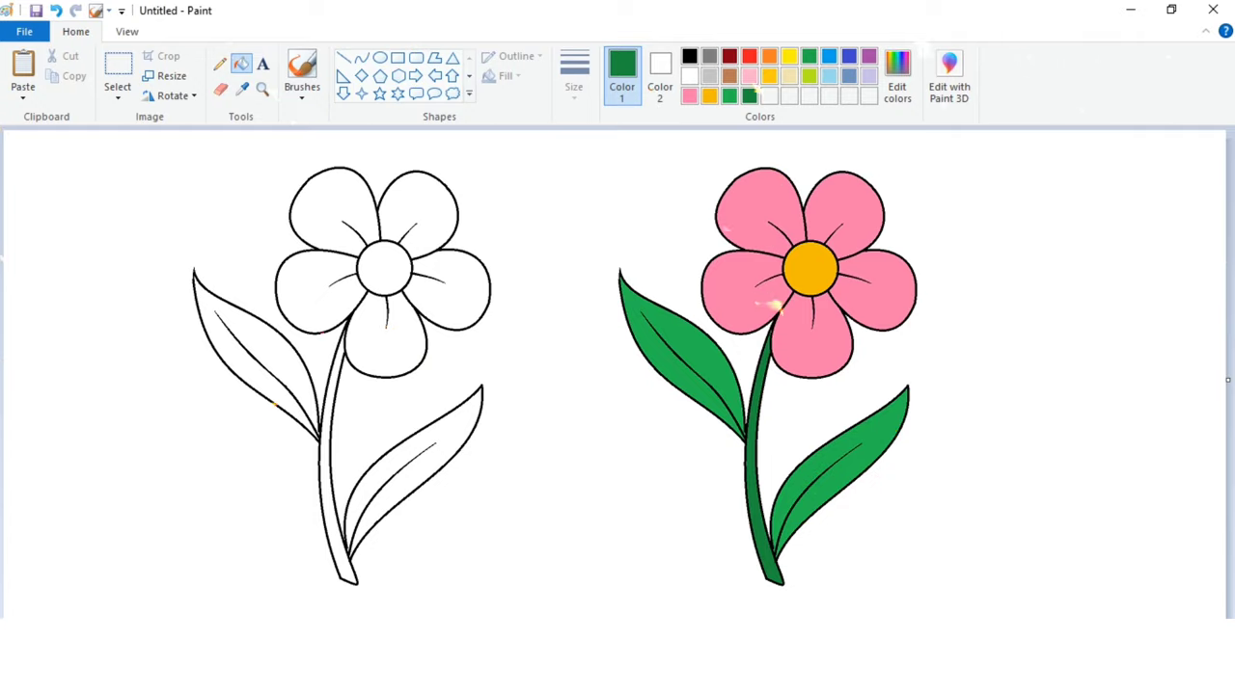